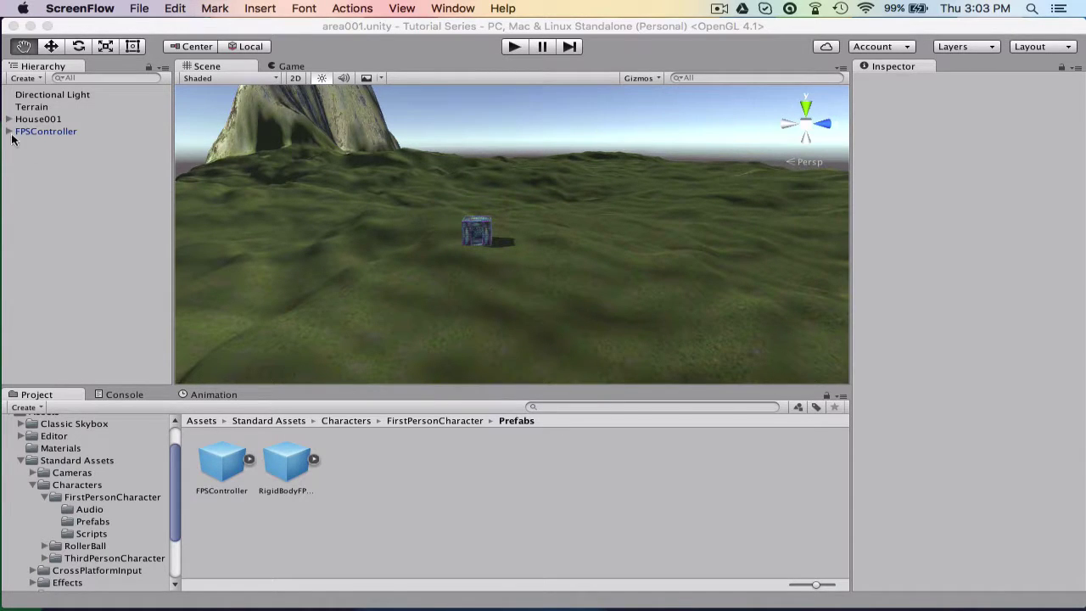
Step: Carve a narrow river trench into the terrain with the Raise/Lower Terrain brush
{"action": "left_click", "coordinate": [33, 107]}
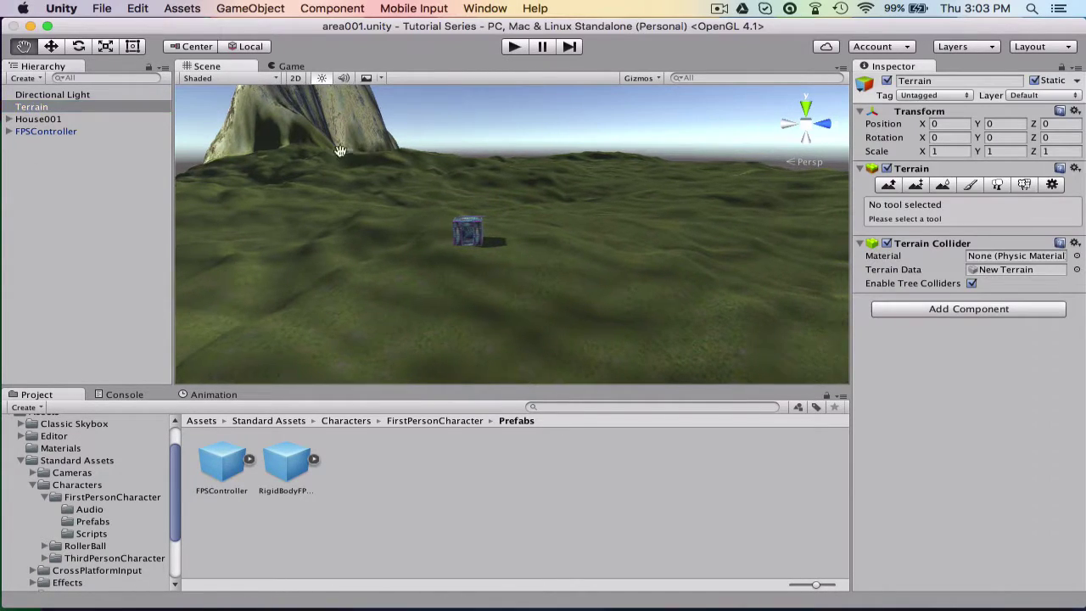
{"action": "left_click_drag", "start_coordinate": [339, 145], "coordinate": [436, 233]}
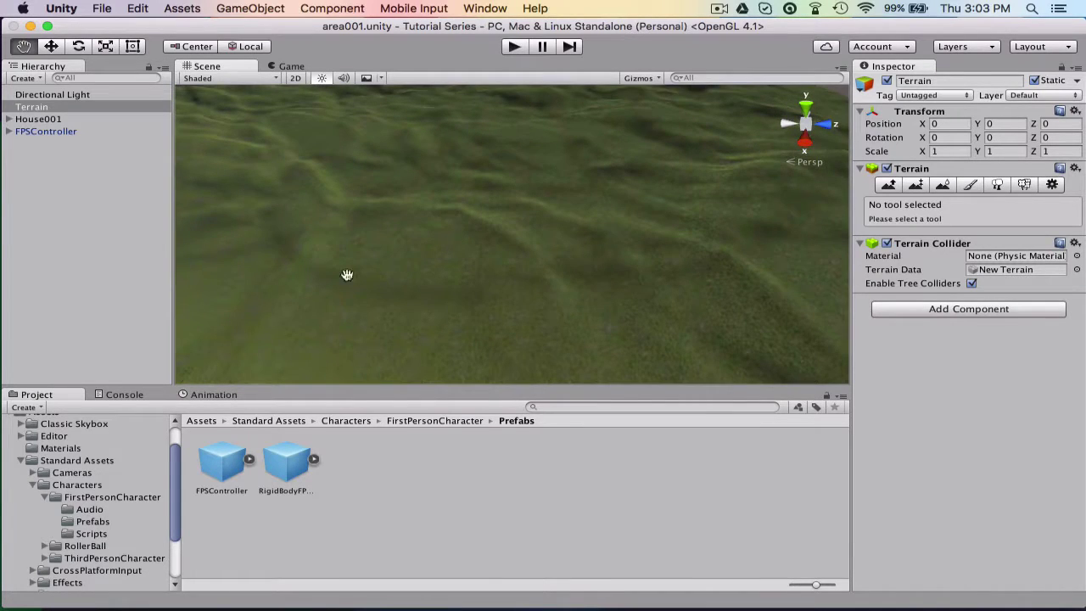
{"action": "left_click", "coordinate": [888, 185]}
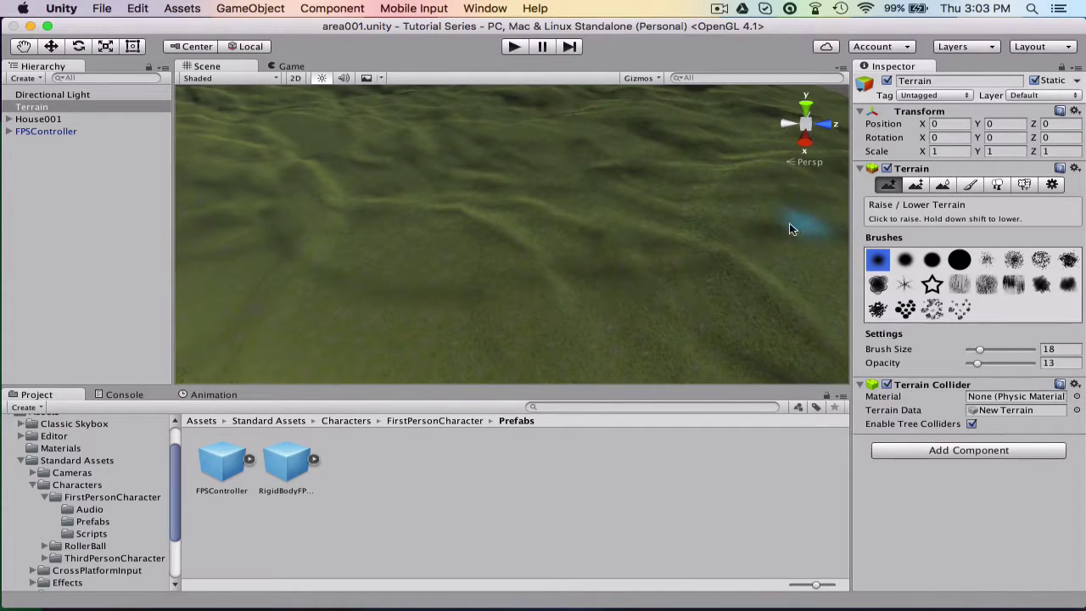
{"action": "left_click_drag", "start_coordinate": [514, 308], "coordinate": [509, 251]}
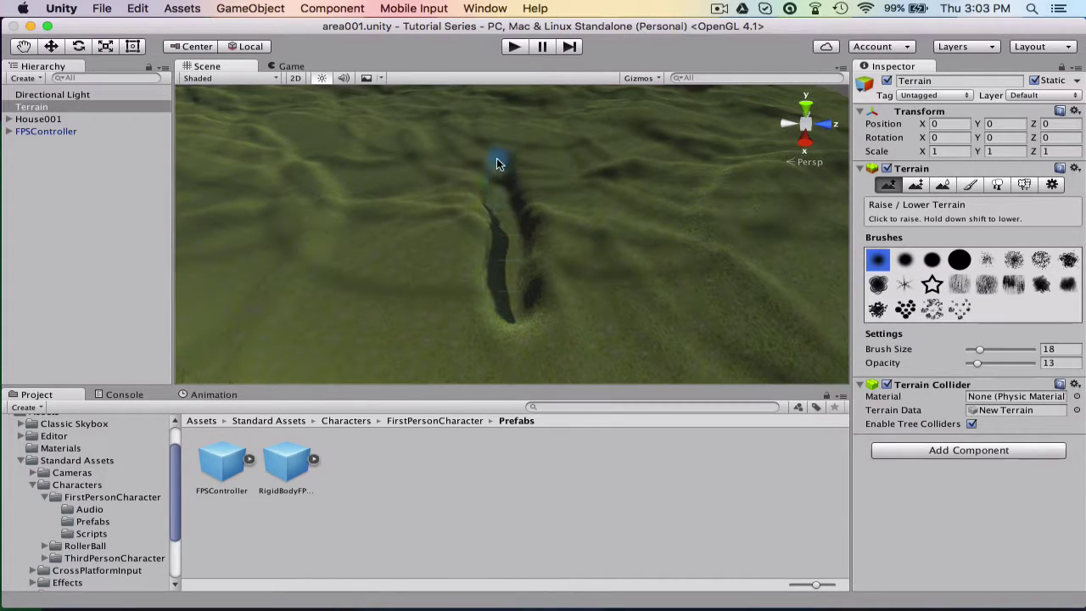
{"action": "left_click_drag", "start_coordinate": [498, 163], "coordinate": [503, 148]}
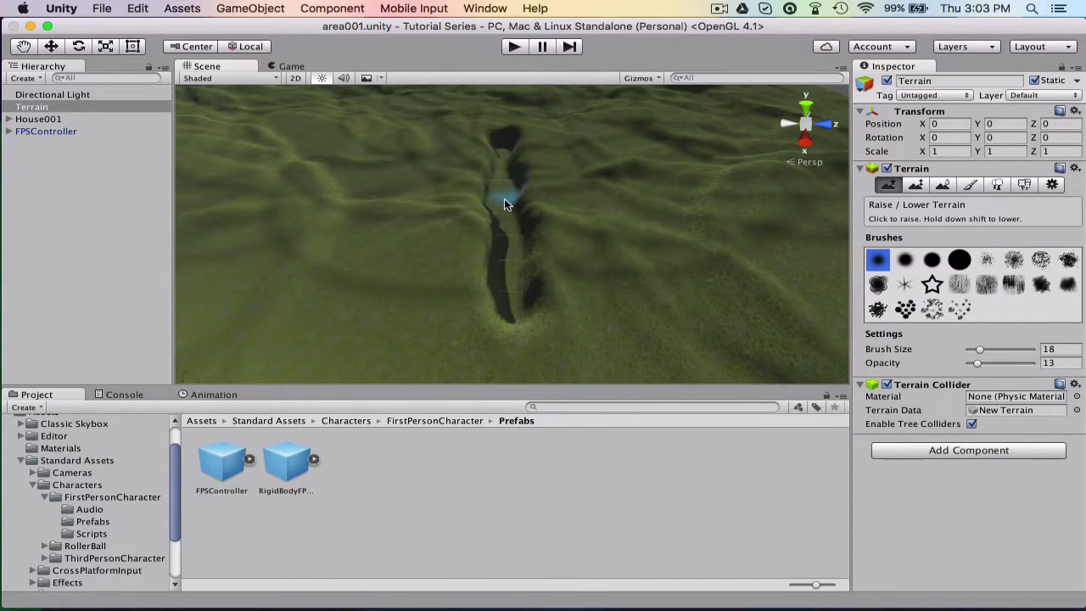
{"action": "left_click_drag", "start_coordinate": [505, 251], "coordinate": [538, 371]}
Step: Extend the trench to the terrain's near edge and bend its far end across to the side edge
{"action": "scroll", "coordinate": [538, 372], "scroll_direction": "down", "scroll_amount": 3}
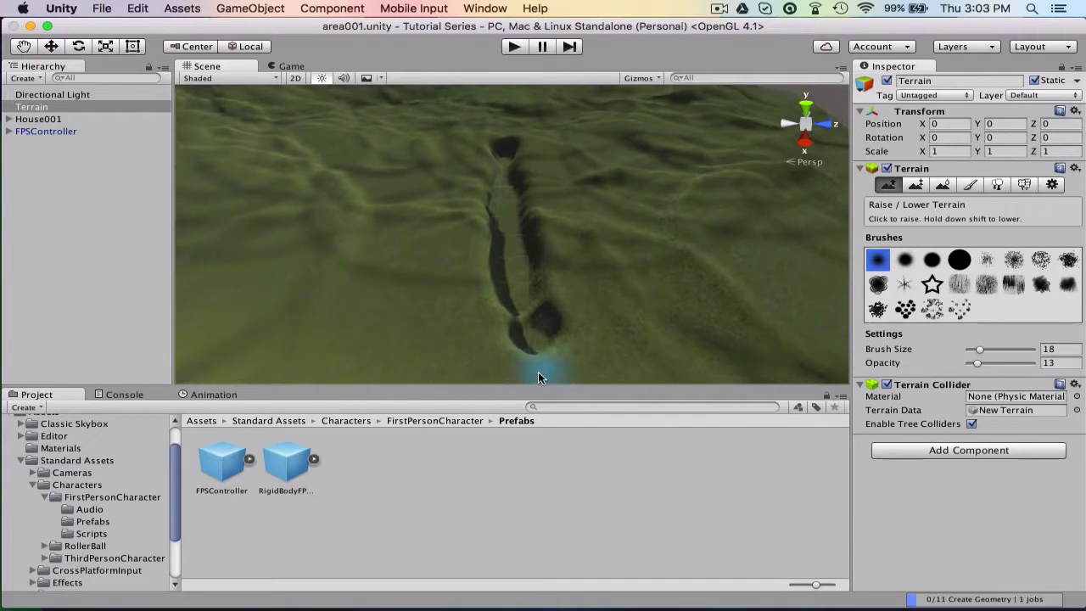
{"action": "scroll", "coordinate": [538, 378], "scroll_direction": "down", "scroll_amount": 2}
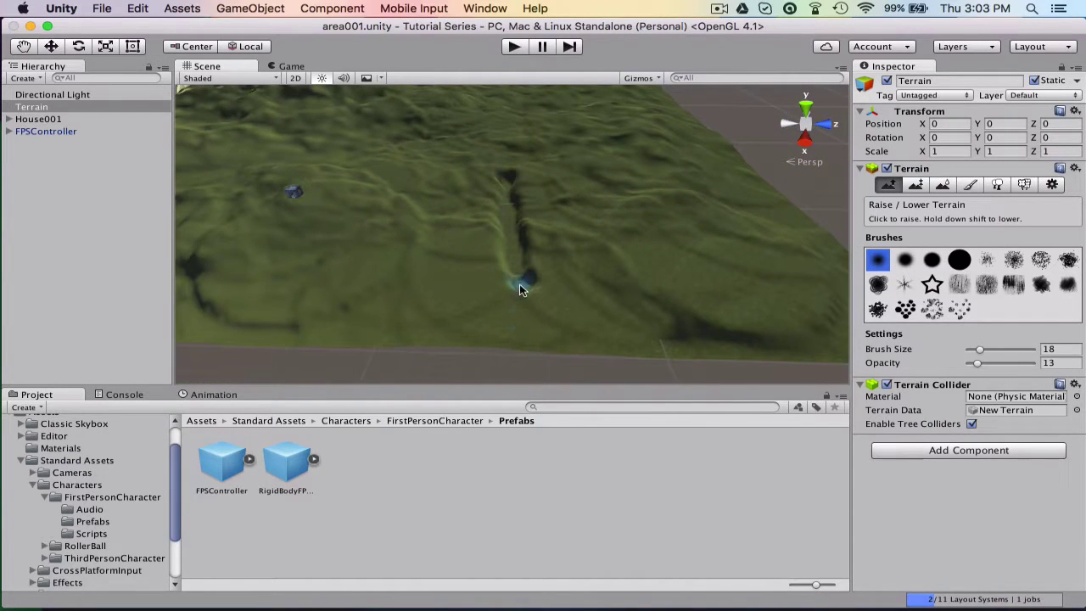
{"action": "left_click_drag", "start_coordinate": [520, 278], "coordinate": [544, 328]}
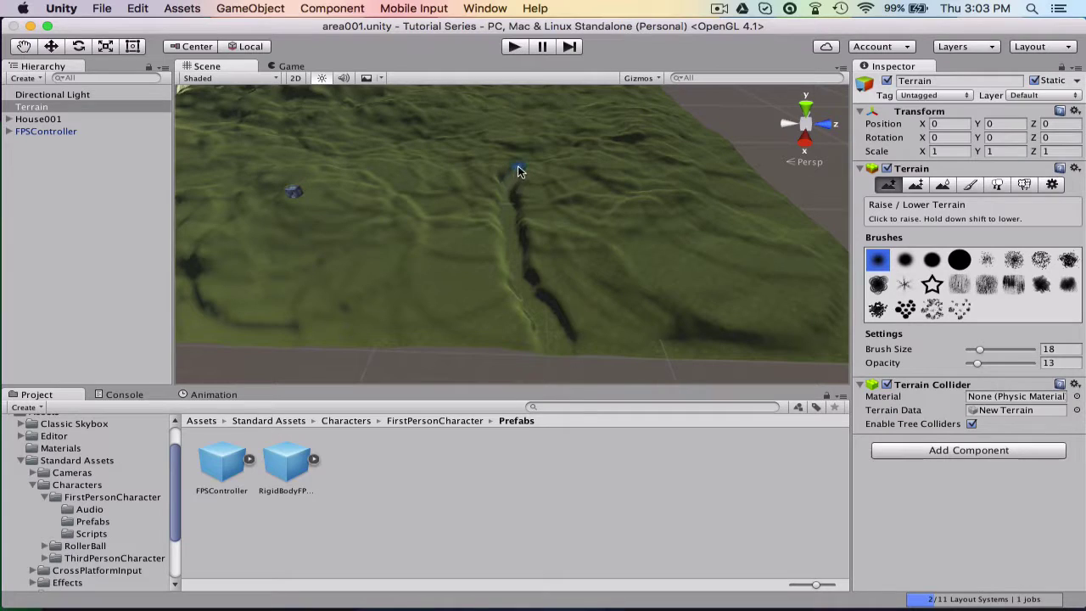
{"action": "mouse_move", "coordinate": [533, 160]}
{"action": "left_mouse_down"}
{"action": "mouse_move", "coordinate": [567, 145]}
{"action": "mouse_move", "coordinate": [639, 141]}
{"action": "left_mouse_up"}
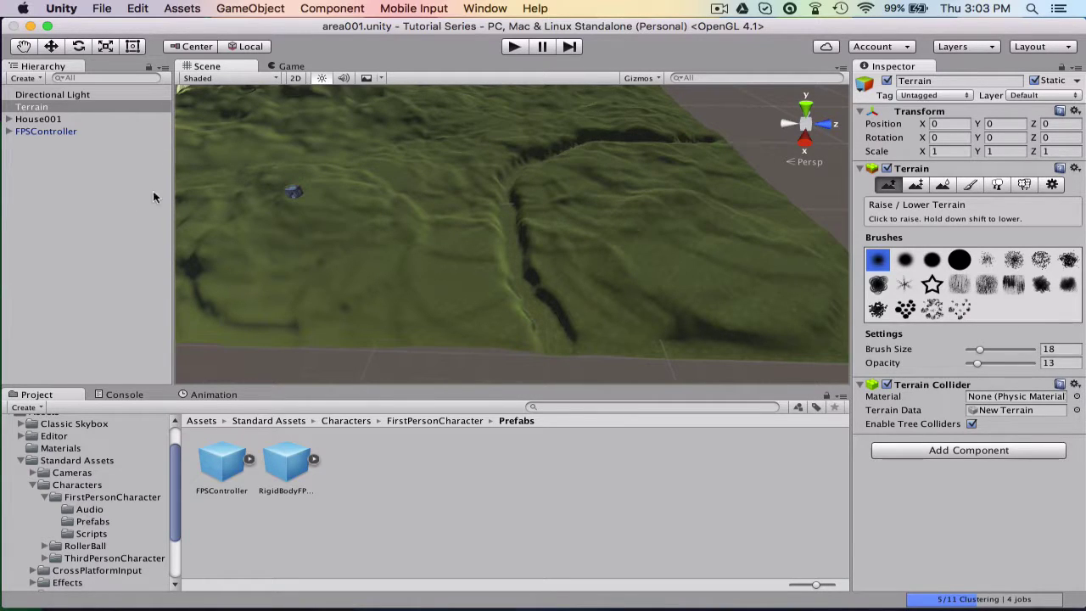
Step: Open the Water (Basic) folder inside Standard Assets > Environment
{"action": "left_click", "coordinate": [23, 46]}
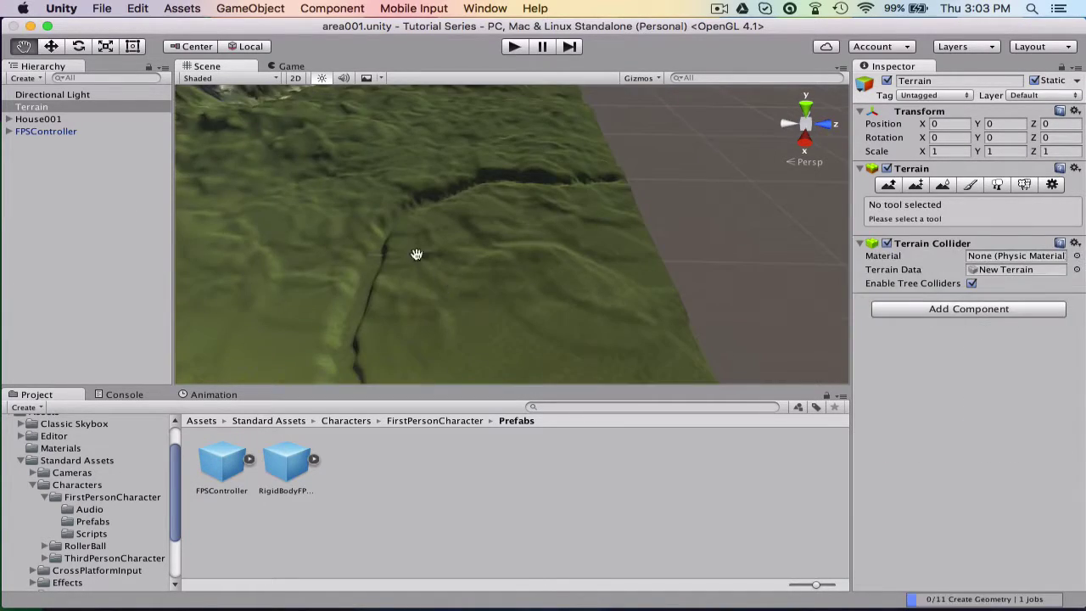
{"action": "mouse_move", "coordinate": [416, 255]}
{"action": "left_mouse_down"}
{"action": "mouse_move", "coordinate": [381, 321]}
{"action": "mouse_move", "coordinate": [453, 269]}
{"action": "mouse_move", "coordinate": [532, 116]}
{"action": "left_mouse_up"}
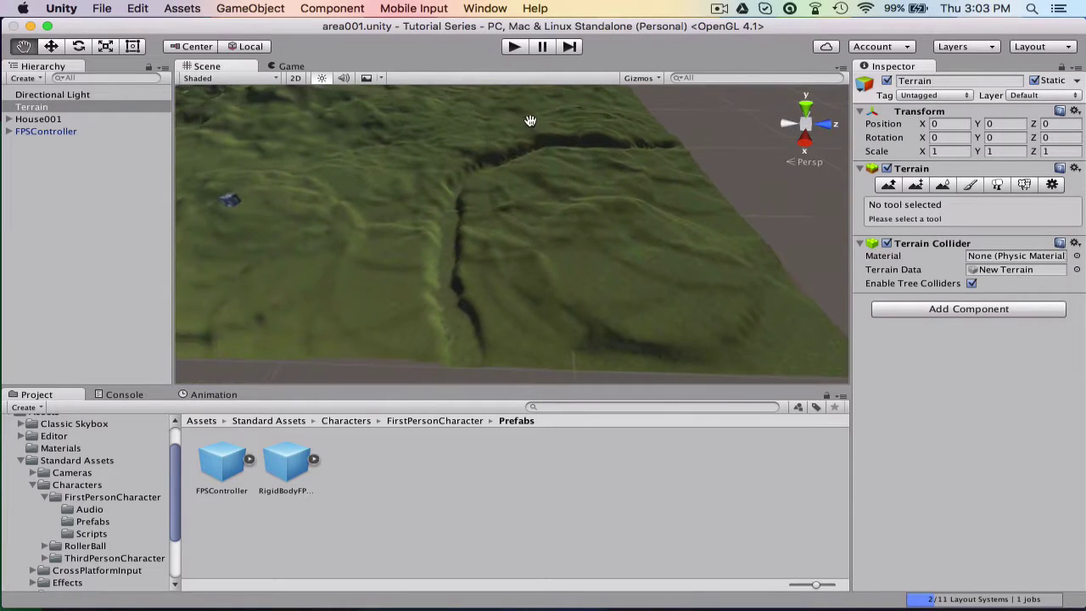
{"action": "scroll", "coordinate": [30, 476], "scroll_direction": "up", "scroll_amount": 3}
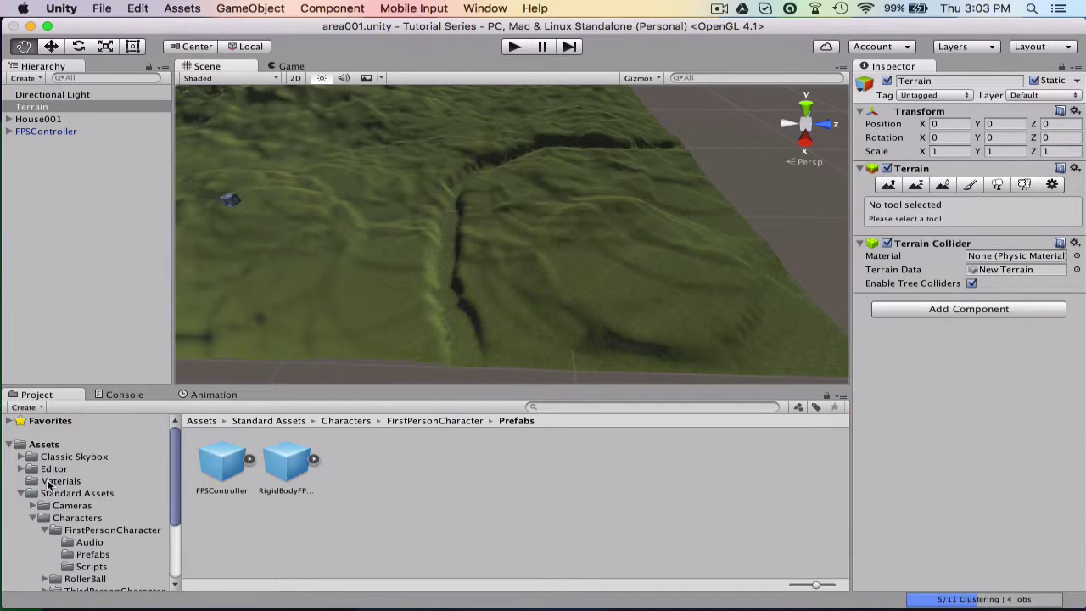
{"action": "left_click", "coordinate": [39, 444]}
{"action": "double_click", "coordinate": [549, 457]}
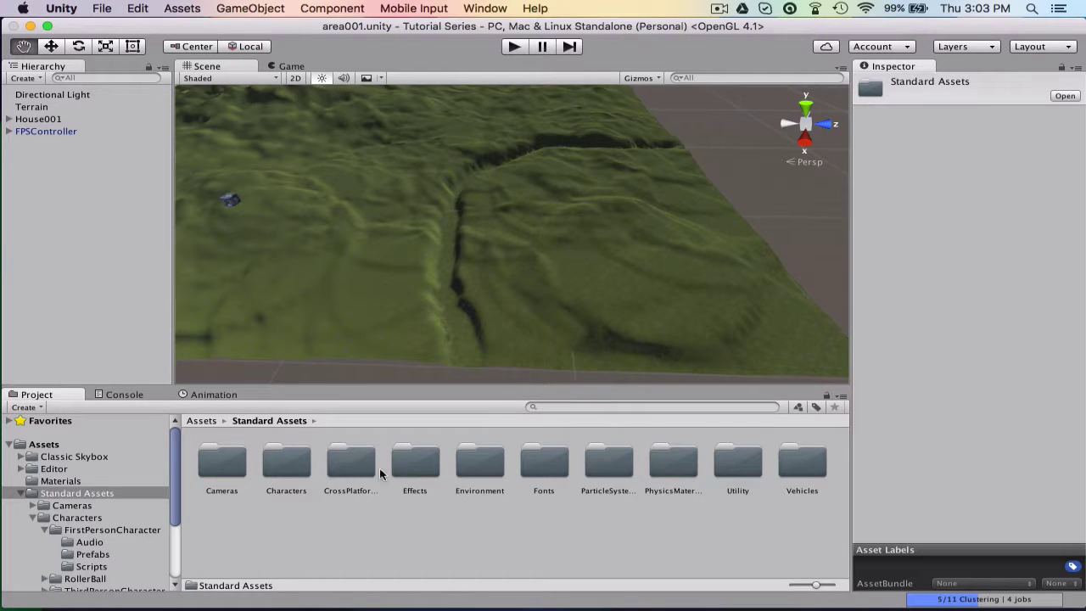
{"action": "double_click", "coordinate": [460, 461]}
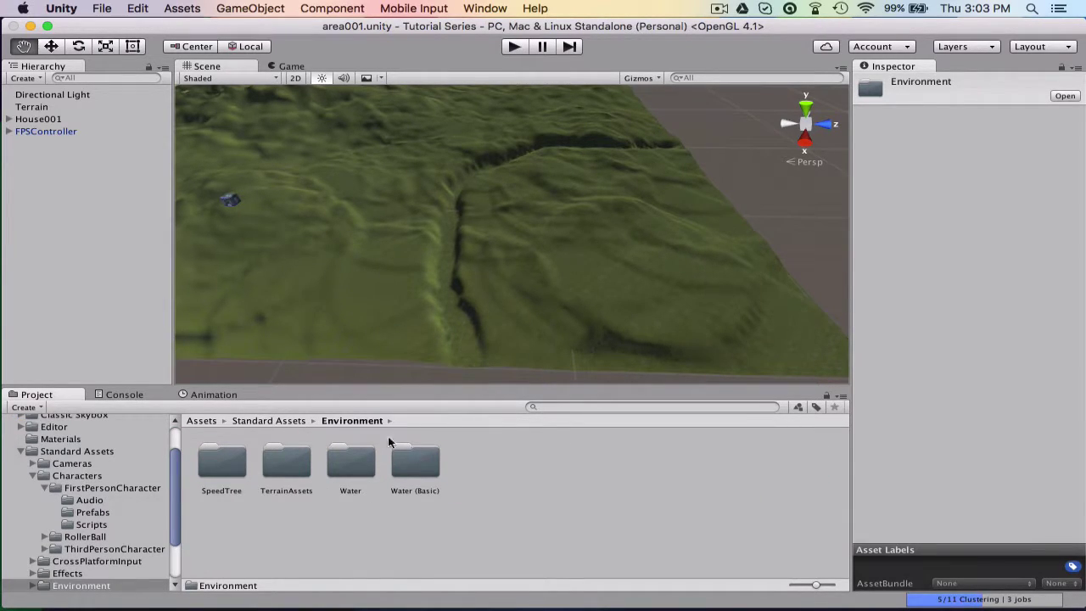
{"action": "double_click", "coordinate": [415, 462]}
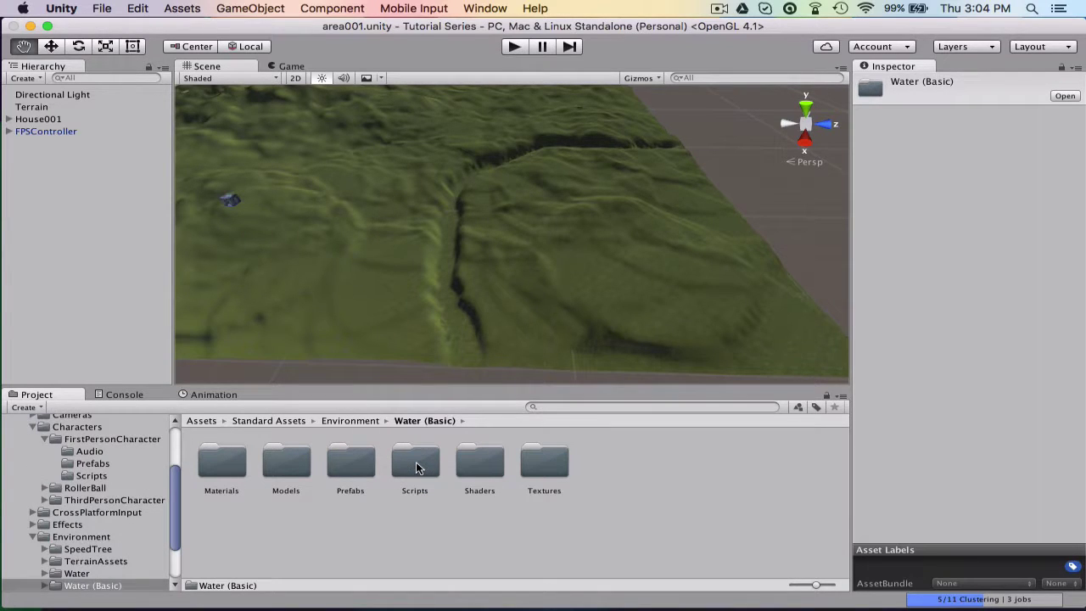
Step: Check the Textures and Prefabs folders of Water (Basic) and preview the WaterBasicDaytime prefab
{"action": "double_click", "coordinate": [540, 462]}
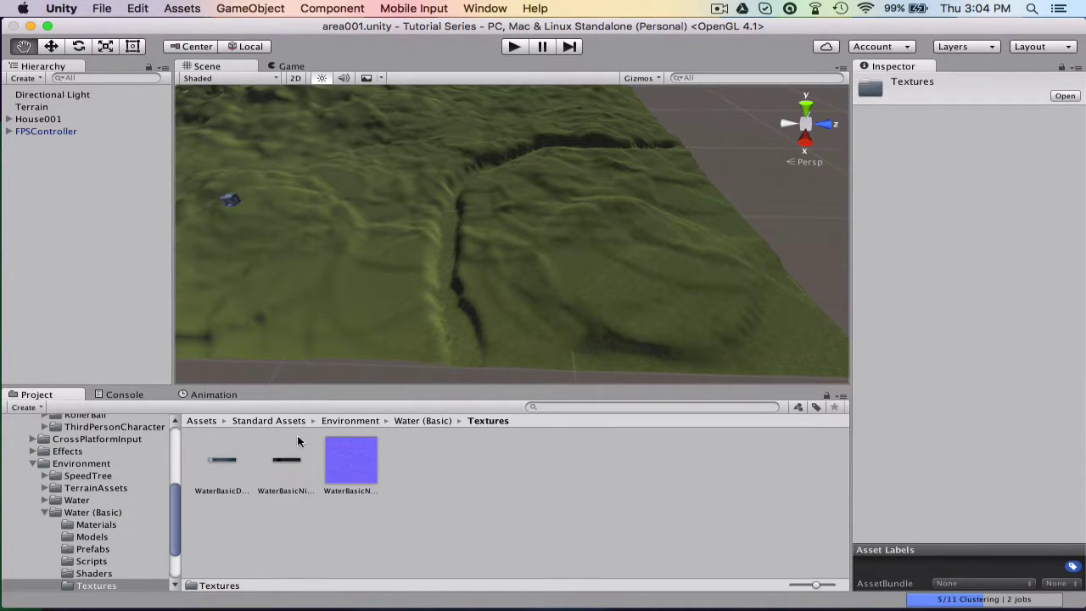
{"action": "left_click", "coordinate": [438, 421]}
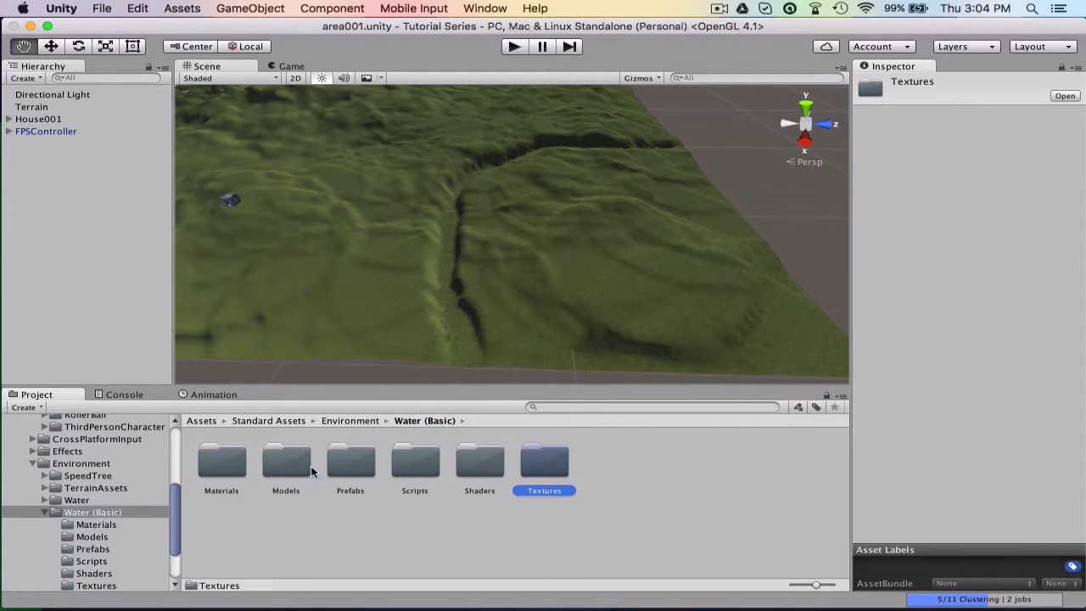
{"action": "double_click", "coordinate": [345, 463]}
{"action": "left_click", "coordinate": [215, 469]}
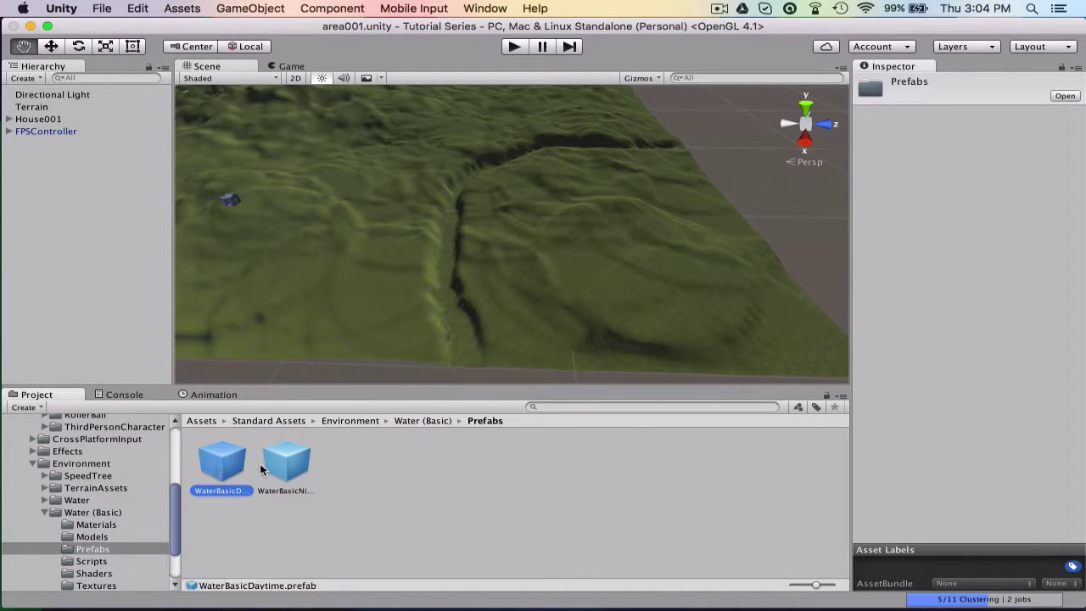
{"action": "left_click", "coordinate": [266, 468]}
{"action": "left_click", "coordinate": [203, 456]}
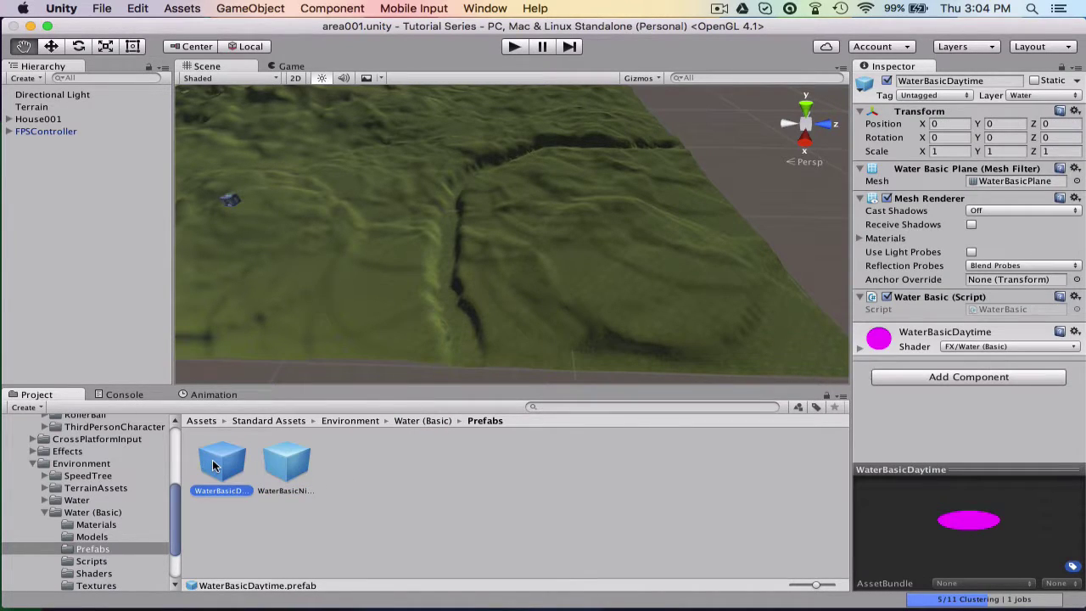
{"action": "left_click_drag", "start_coordinate": [212, 459], "coordinate": [319, 515]}
Step: Examine the prefabs in the Environment > Water > Water folder
{"action": "left_click", "coordinate": [419, 419]}
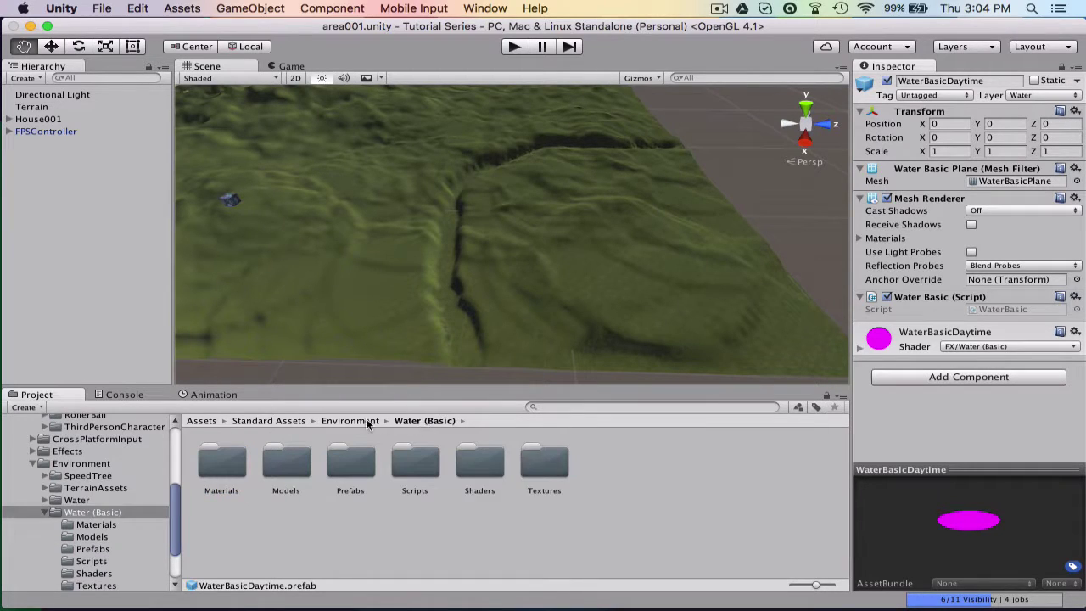
{"action": "left_click", "coordinate": [363, 422]}
{"action": "double_click", "coordinate": [348, 464]}
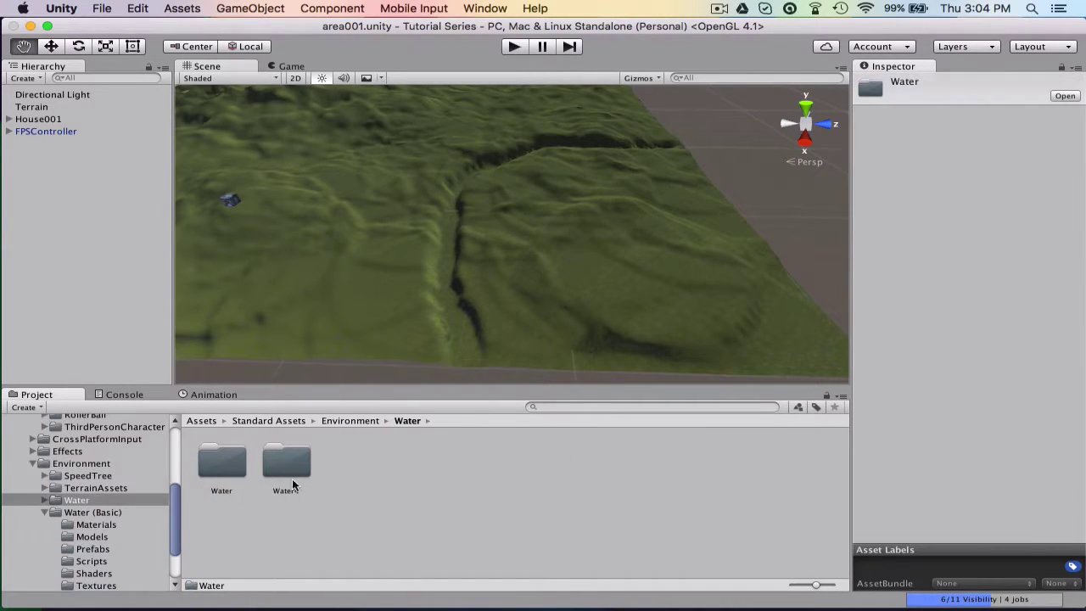
{"action": "double_click", "coordinate": [231, 466]}
{"action": "double_click", "coordinate": [348, 463]}
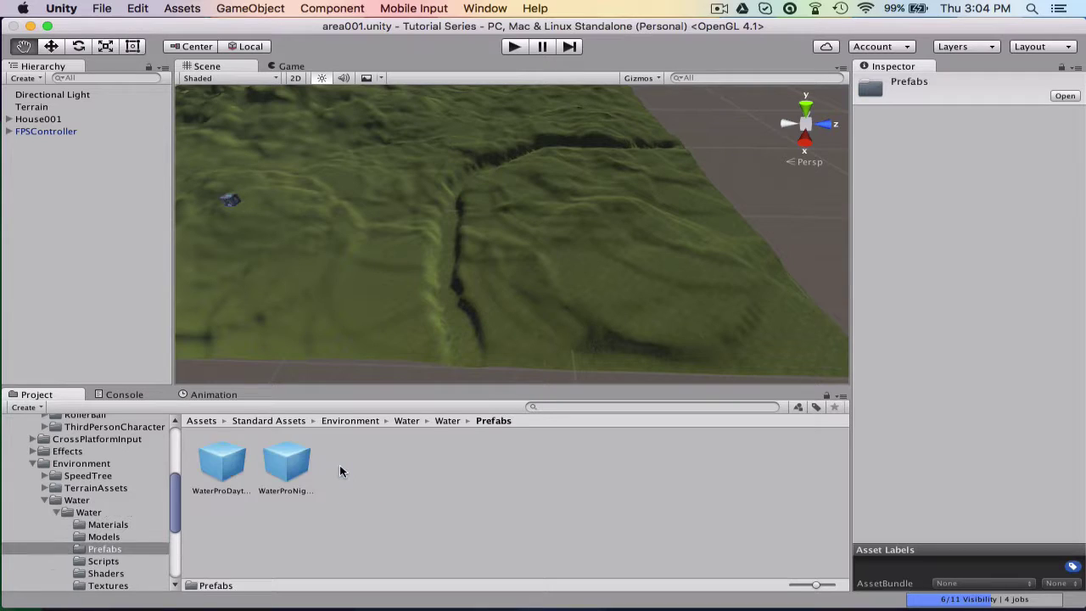
{"action": "left_click_drag", "start_coordinate": [223, 462], "coordinate": [454, 422]}
{"action": "left_click", "coordinate": [344, 420]}
Step: Return to the Water (Basic) folder and look through its subfolders
{"action": "double_click", "coordinate": [411, 464]}
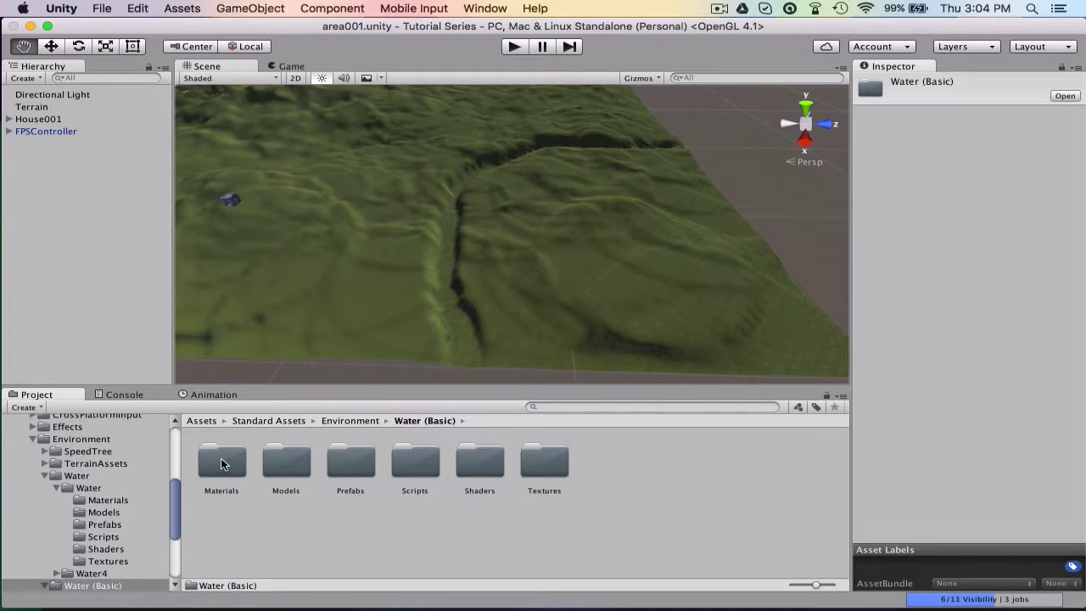
{"action": "left_click", "coordinate": [286, 464]}
{"action": "left_click", "coordinate": [415, 464]}
{"action": "left_click", "coordinate": [350, 464]}
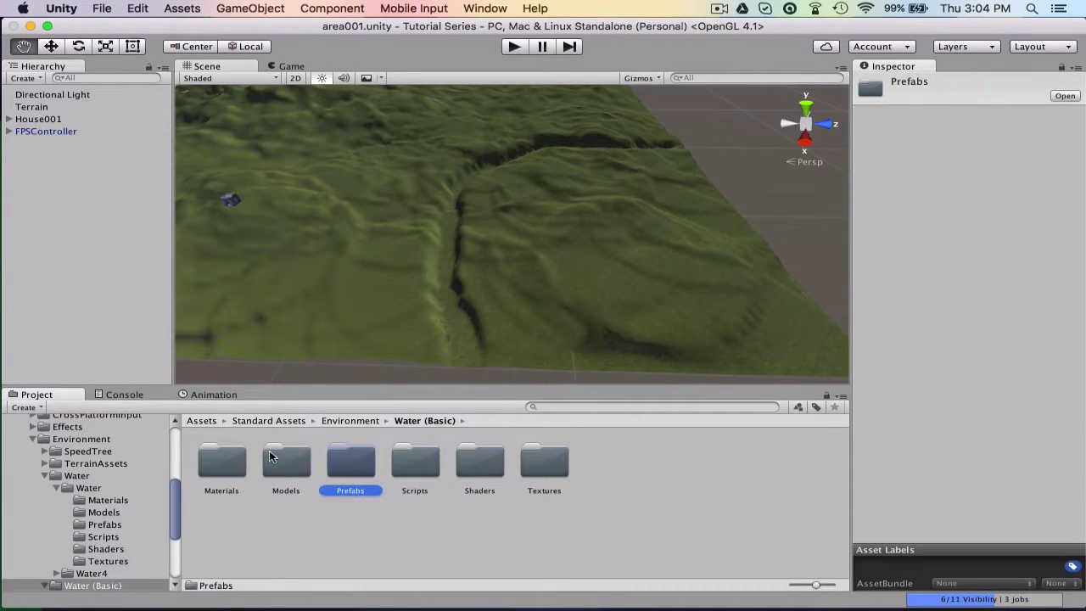
{"action": "double_click", "coordinate": [268, 450]}
{"action": "left_click_drag", "start_coordinate": [235, 454], "coordinate": [486, 387]}
{"action": "left_click", "coordinate": [417, 422]}
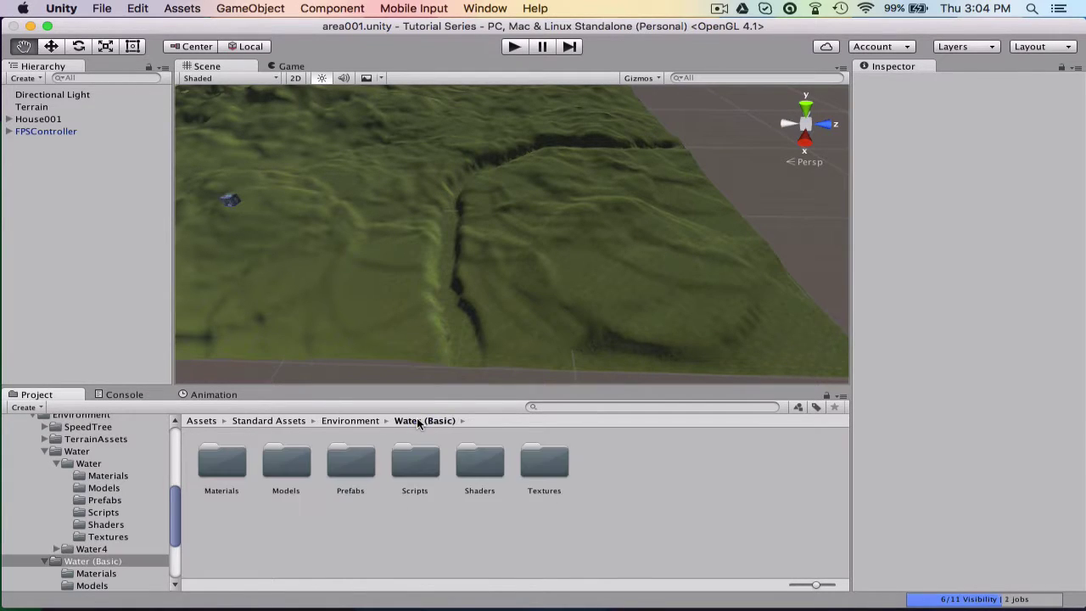
Step: Place the WaterBasicDaytime prefab from the Water (Basic) Prefabs folder beside the near end of the river trench
{"action": "double_click", "coordinate": [337, 467]}
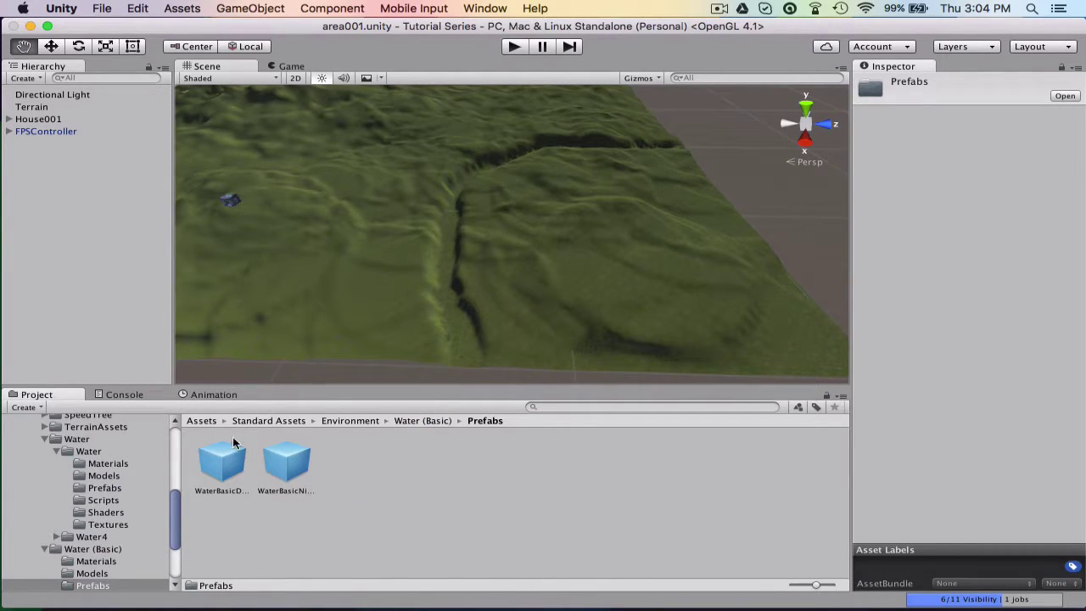
{"action": "left_click_drag", "start_coordinate": [220, 467], "coordinate": [479, 325]}
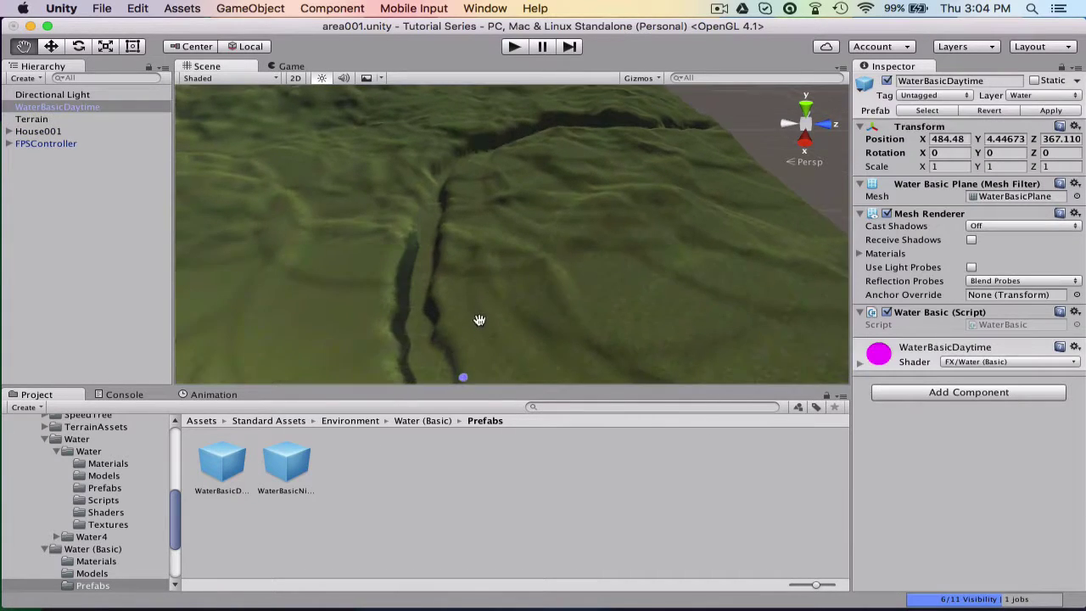
{"action": "key", "text": "f"}
{"action": "left_click_drag", "start_coordinate": [533, 167], "coordinate": [549, 233]}
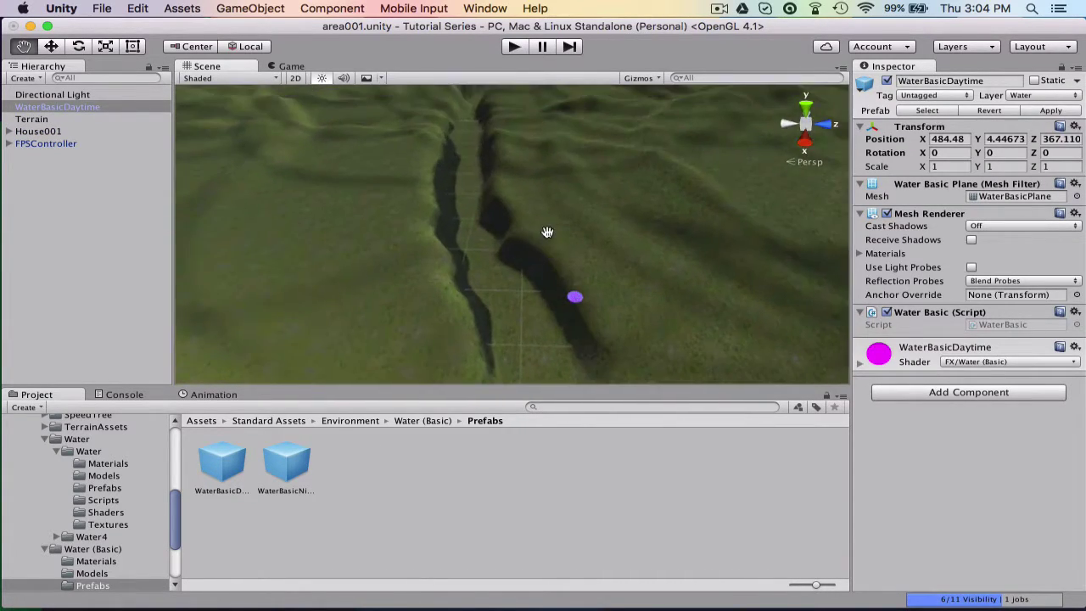
{"action": "left_click_drag", "start_coordinate": [402, 116], "coordinate": [316, 190]}
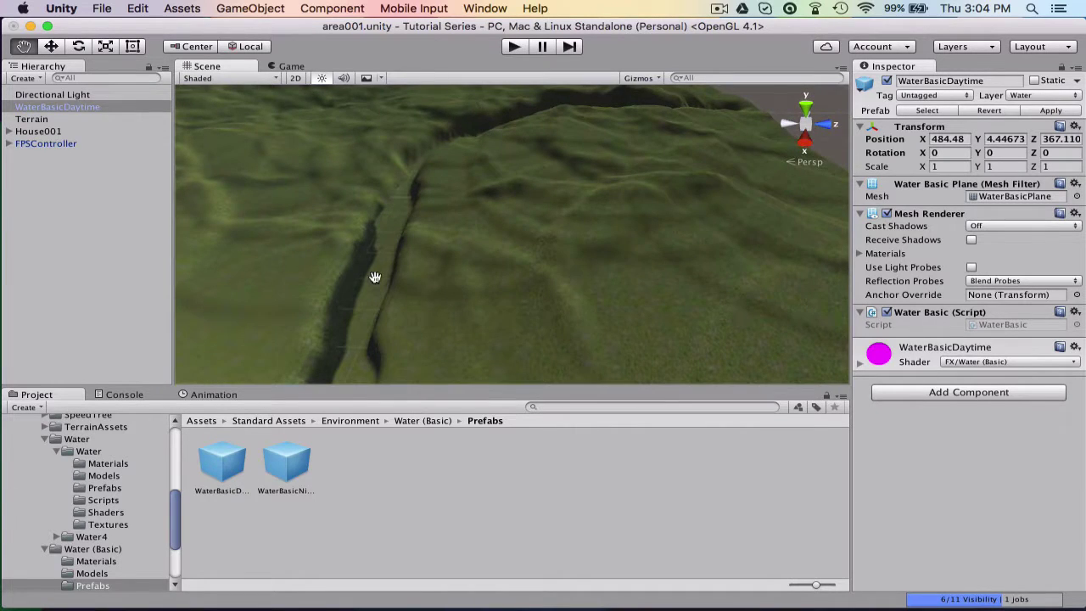
{"action": "left_click_drag", "start_coordinate": [373, 276], "coordinate": [759, 252]}
Step: Set the WaterBasicDaytime object's scale to 10 on X, Y and Z
{"action": "left_click", "coordinate": [962, 165]}
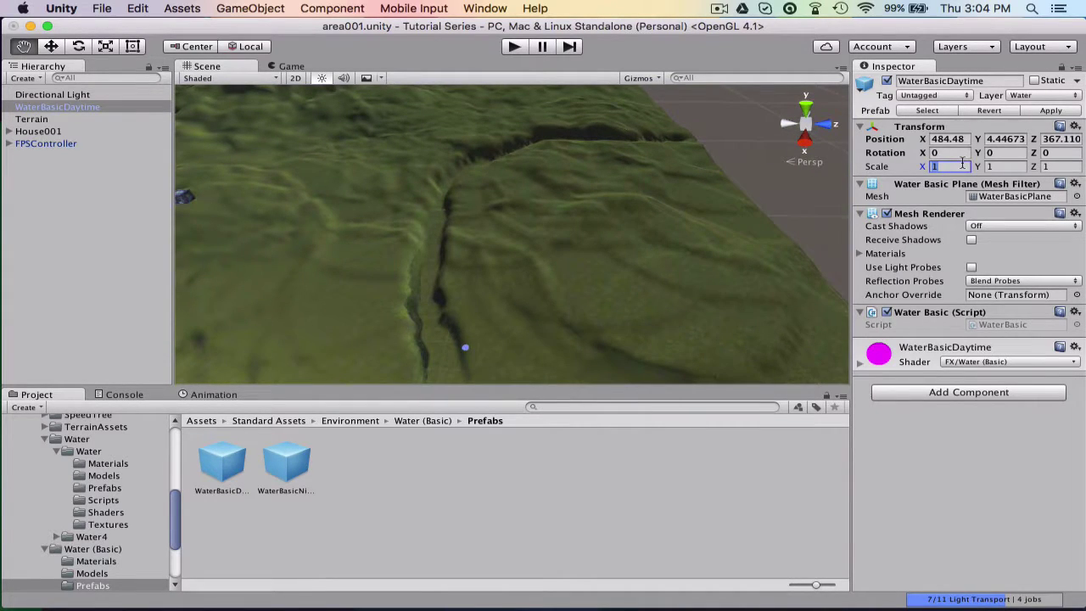
{"action": "type", "text": "10"}
{"action": "key", "text": "Tab"}
{"action": "type", "text": "10"}
{"action": "key", "text": "Tab"}
{"action": "type", "text": "10"}
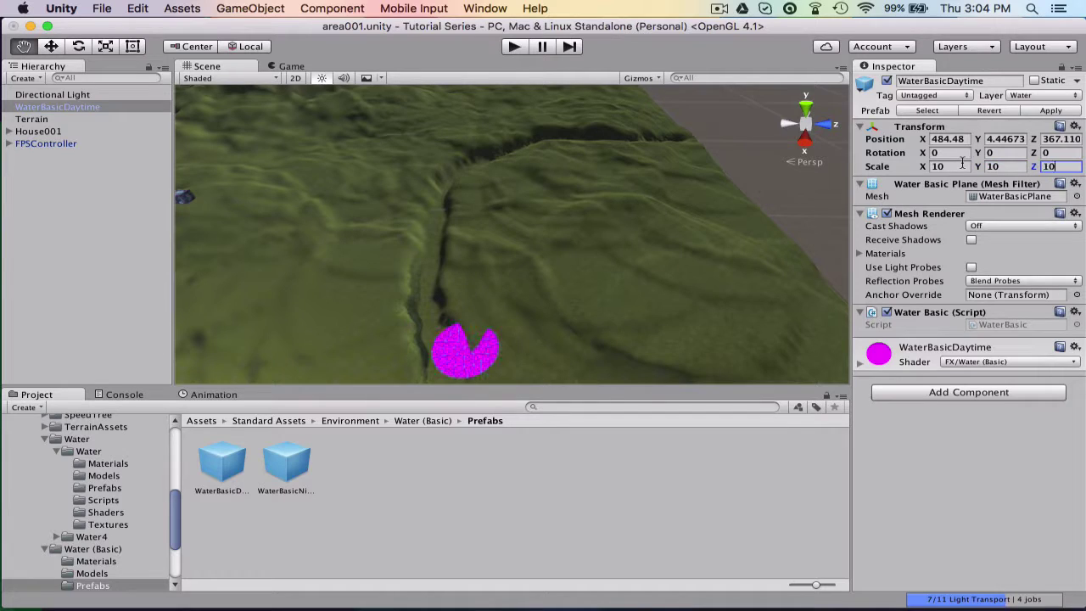
Step: Move the water plane into the trench, to about Y 3.9 and Z 357.5
{"action": "left_click", "coordinate": [51, 47]}
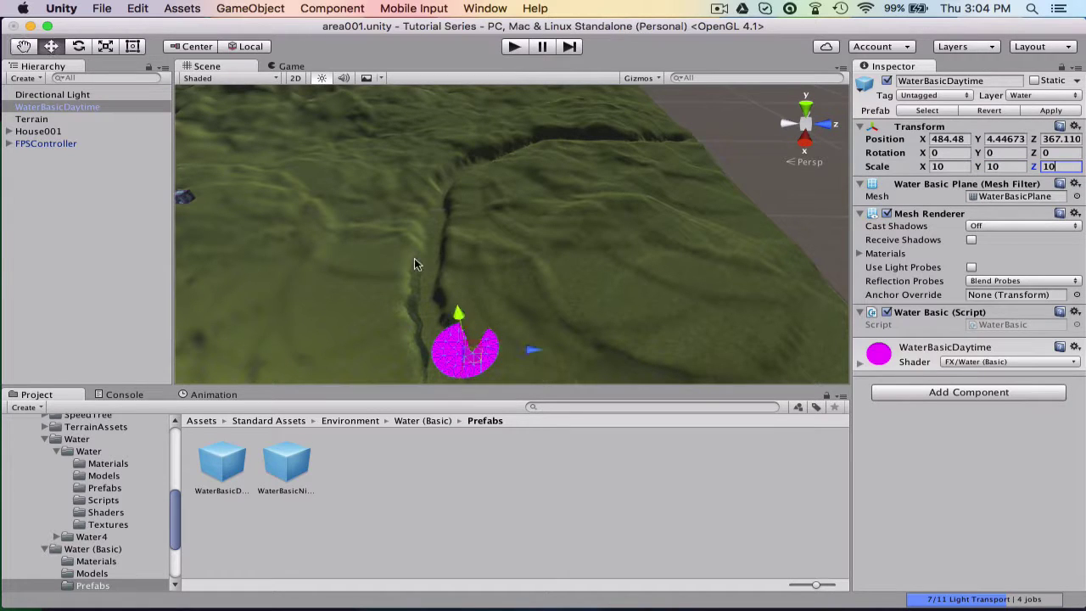
{"action": "mouse_move", "coordinate": [457, 318]}
{"action": "left_mouse_down"}
{"action": "mouse_move", "coordinate": [450, 232]}
{"action": "mouse_move", "coordinate": [462, 319]}
{"action": "left_mouse_up"}
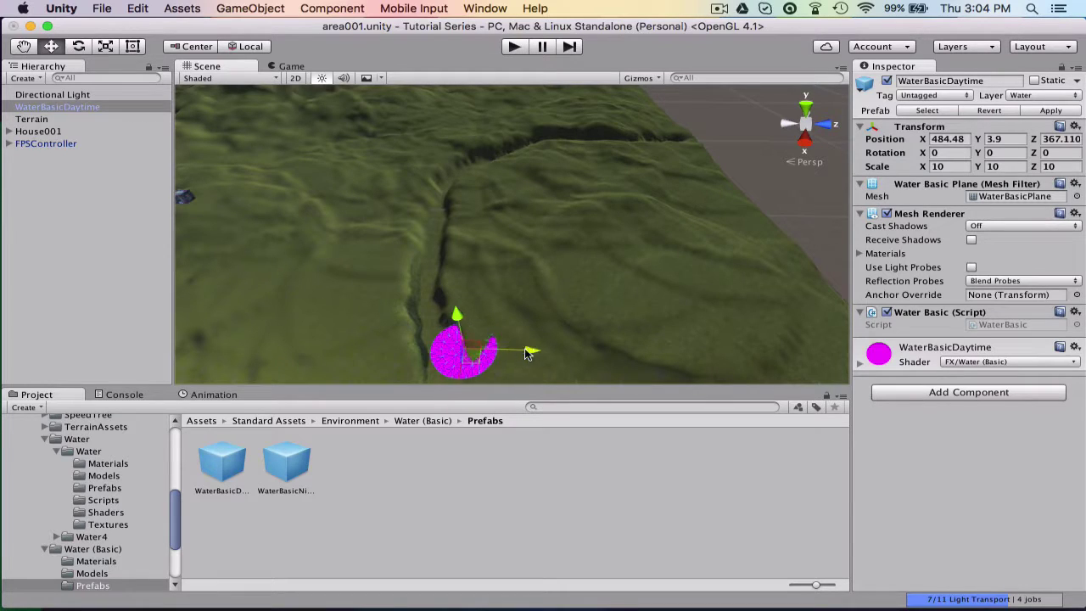
{"action": "left_click_drag", "start_coordinate": [527, 349], "coordinate": [501, 353]}
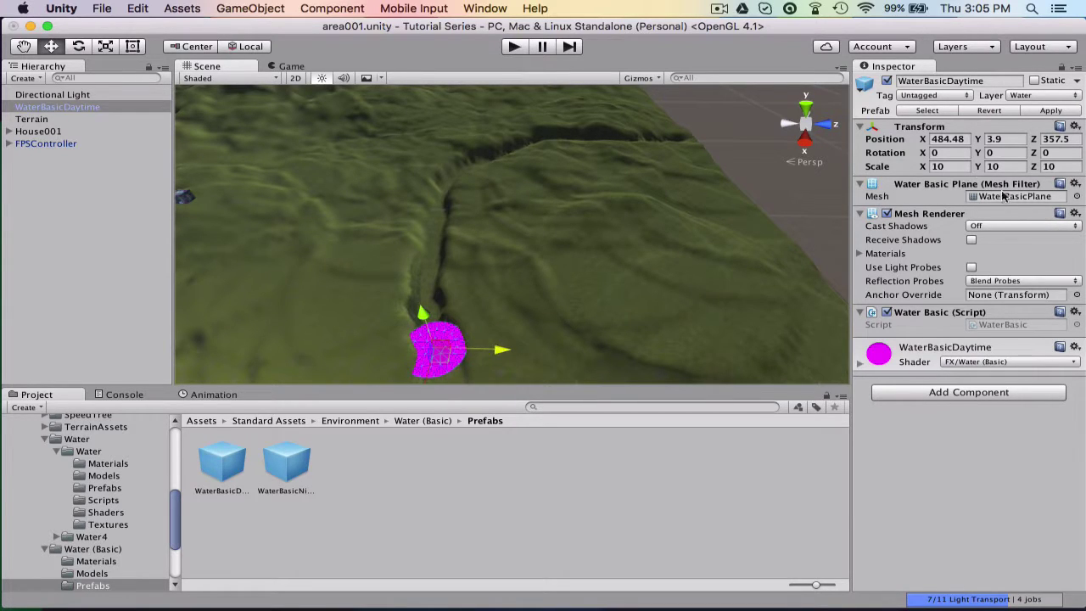
Step: Stretch the water plane along the trench by setting its X scale to 100
{"action": "left_click", "coordinate": [940, 166]}
{"action": "type", "text": "0"}
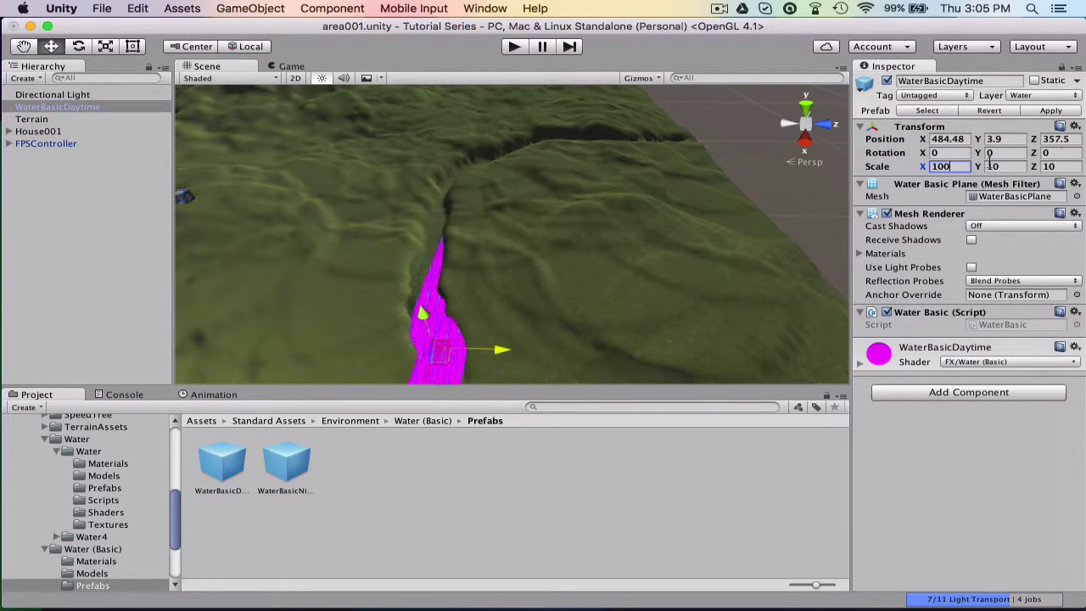
Step: Set the water plane's Z scale to 100 and move it to about X 403.4 and Z 403.3
{"action": "left_click", "coordinate": [1071, 166]}
{"action": "type", "text": "100"}
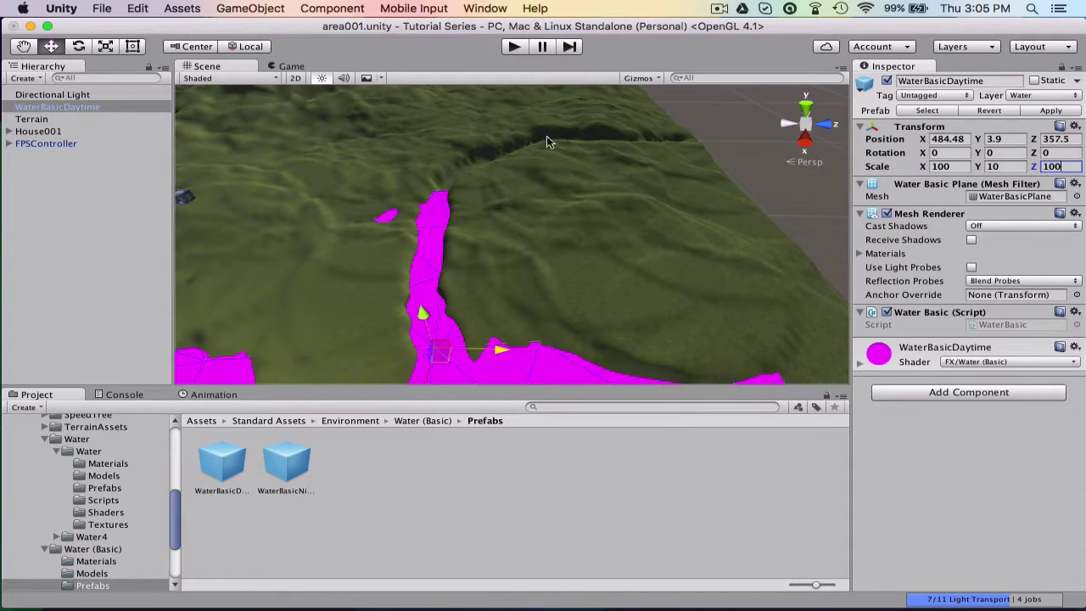
{"action": "scroll", "coordinate": [526, 153], "scroll_direction": "down", "scroll_amount": 3}
{"action": "scroll", "coordinate": [526, 152], "scroll_direction": "down", "scroll_amount": 2}
{"action": "left_click_drag", "start_coordinate": [480, 333], "coordinate": [482, 251]}
{"action": "left_click_drag", "start_coordinate": [574, 220], "coordinate": [612, 231]}
{"action": "left_click", "coordinate": [482, 297]}
Step: Set the water plane's scale to 150 on X, 1 on Y and 150 on Z
{"action": "left_click", "coordinate": [957, 165]}
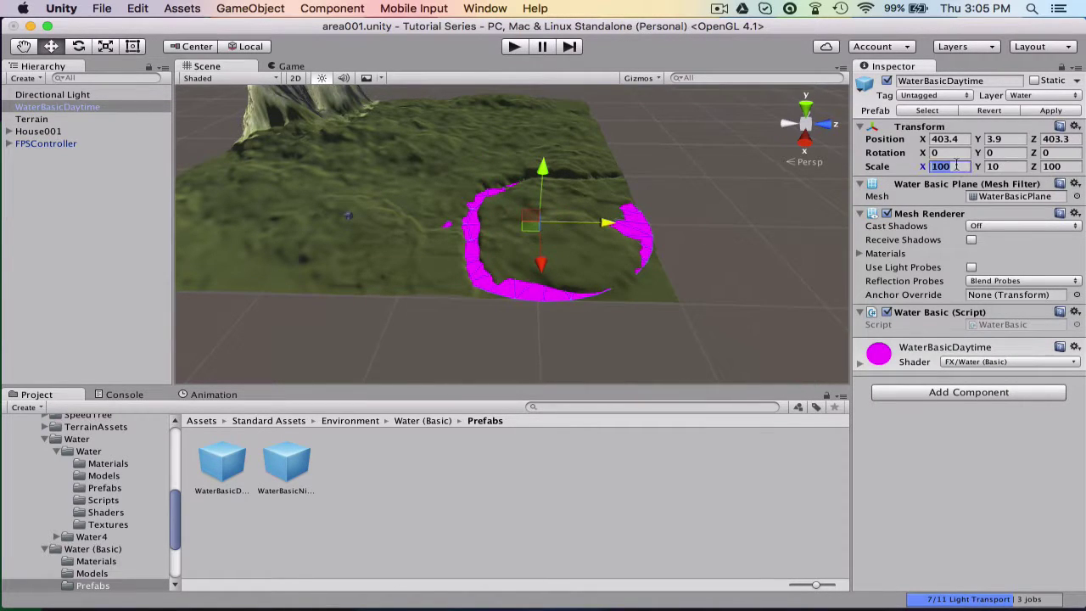
{"action": "type", "text": "150"}
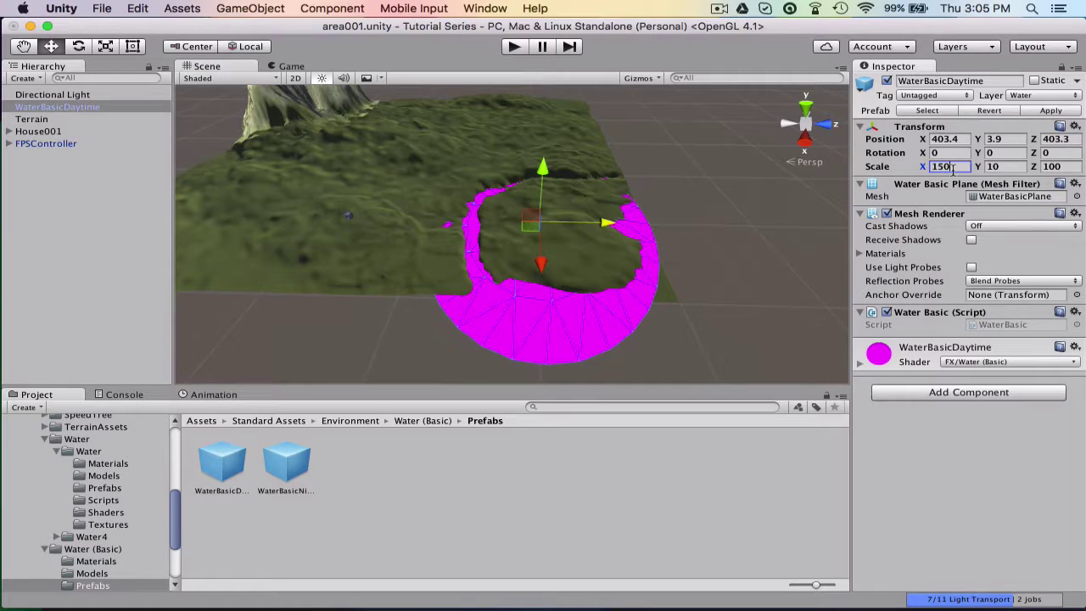
{"action": "key", "text": "Tab"}
{"action": "key", "text": "Tab"}
{"action": "type", "text": "150"}
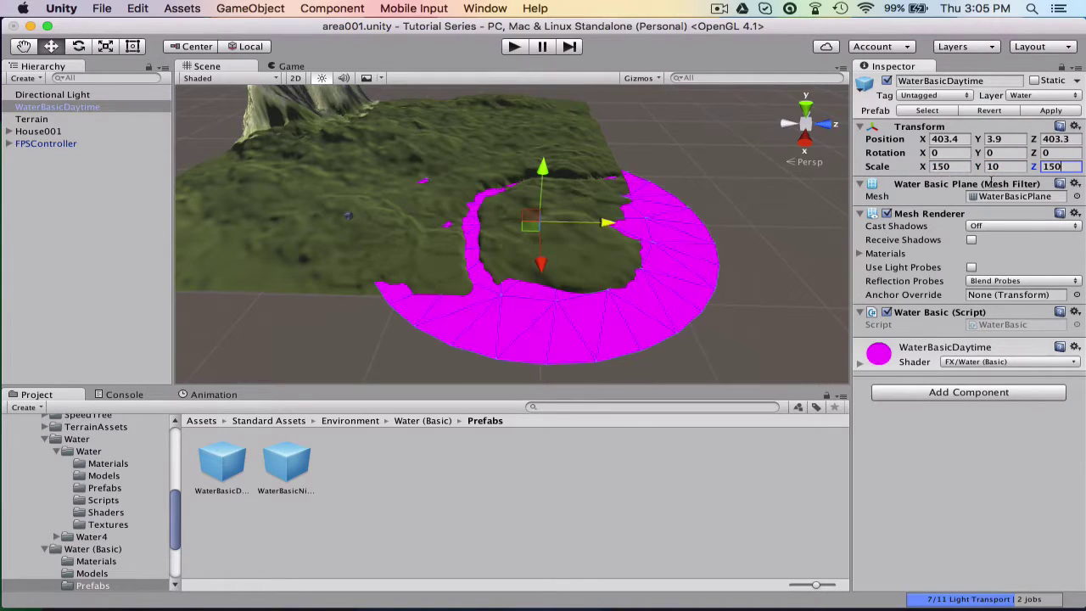
{"action": "left_click", "coordinate": [1008, 167]}
Step: Move the water plane to about X 364.6 and Z 367.2, and lower it to about Y 3.3
{"action": "left_click_drag", "start_coordinate": [543, 264], "coordinate": [541, 246]}
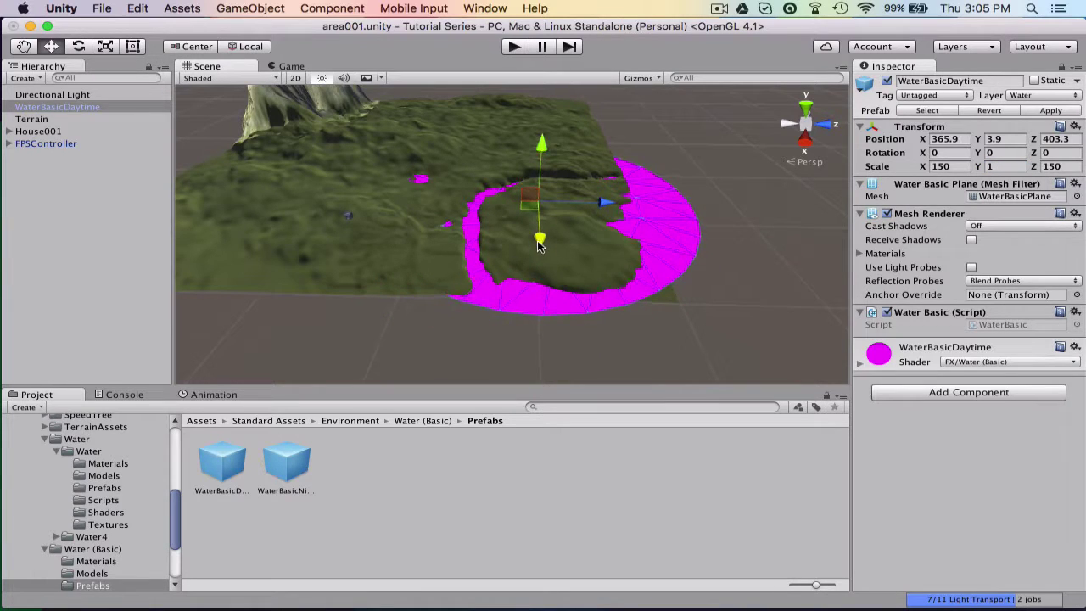
{"action": "left_click_drag", "start_coordinate": [602, 202], "coordinate": [564, 204]}
{"action": "scroll", "coordinate": [565, 203], "scroll_direction": "up", "scroll_amount": 6}
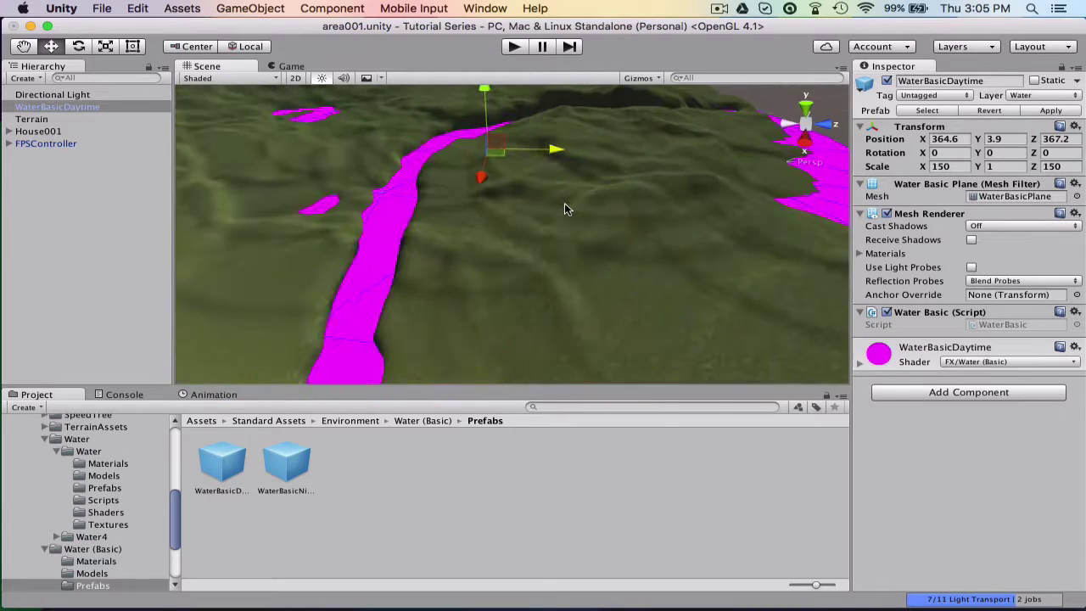
{"action": "scroll", "coordinate": [565, 203], "scroll_direction": "up", "scroll_amount": 2}
{"action": "right_click_drag", "start_coordinate": [565, 204], "coordinate": [582, 82]}
{"action": "left_click", "coordinate": [24, 46]}
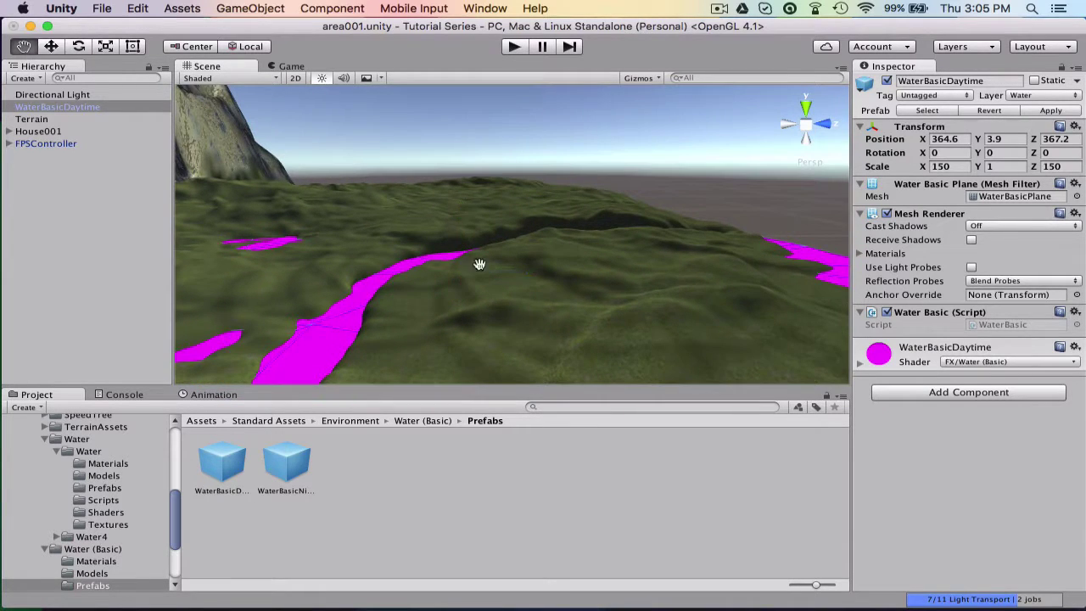
{"action": "right_click_drag", "start_coordinate": [479, 265], "coordinate": [662, 109]}
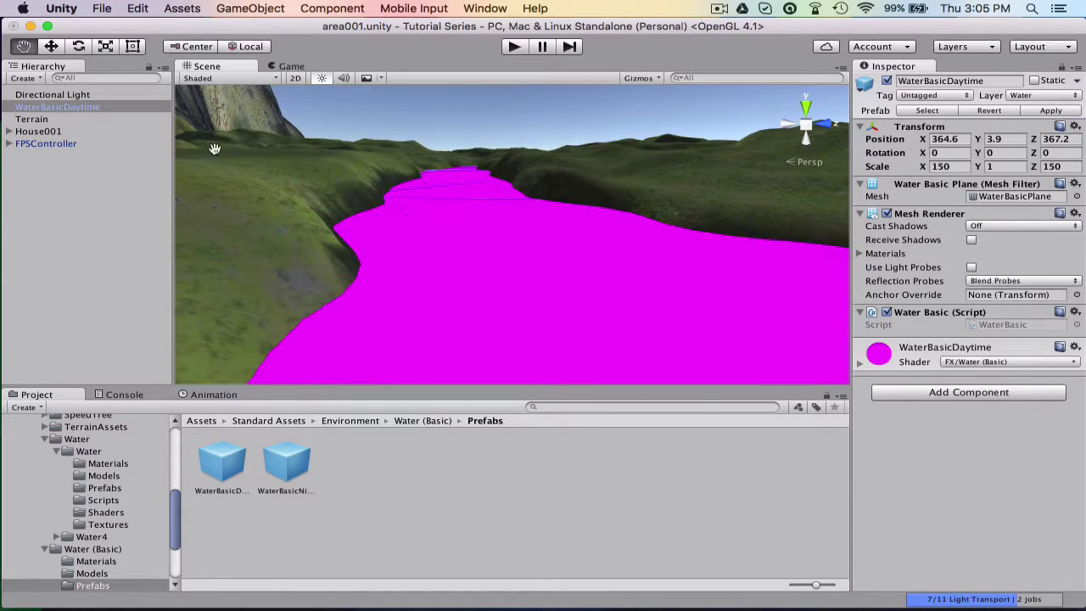
{"action": "left_click", "coordinate": [51, 47]}
{"action": "left_click", "coordinate": [323, 193]}
{"action": "left_click", "coordinate": [436, 227]}
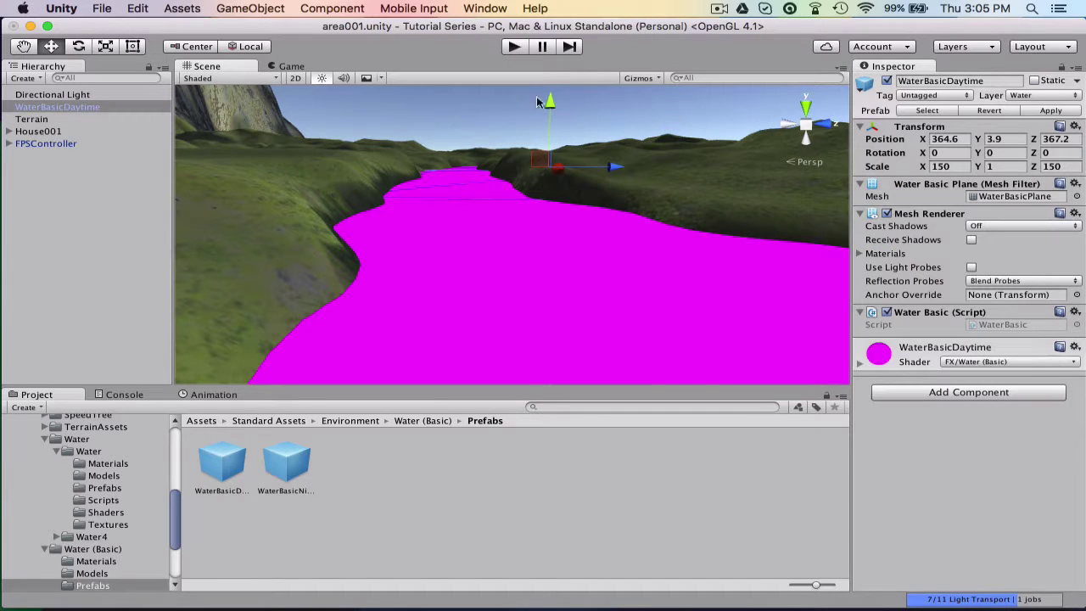
{"action": "left_click_drag", "start_coordinate": [541, 101], "coordinate": [552, 103]}
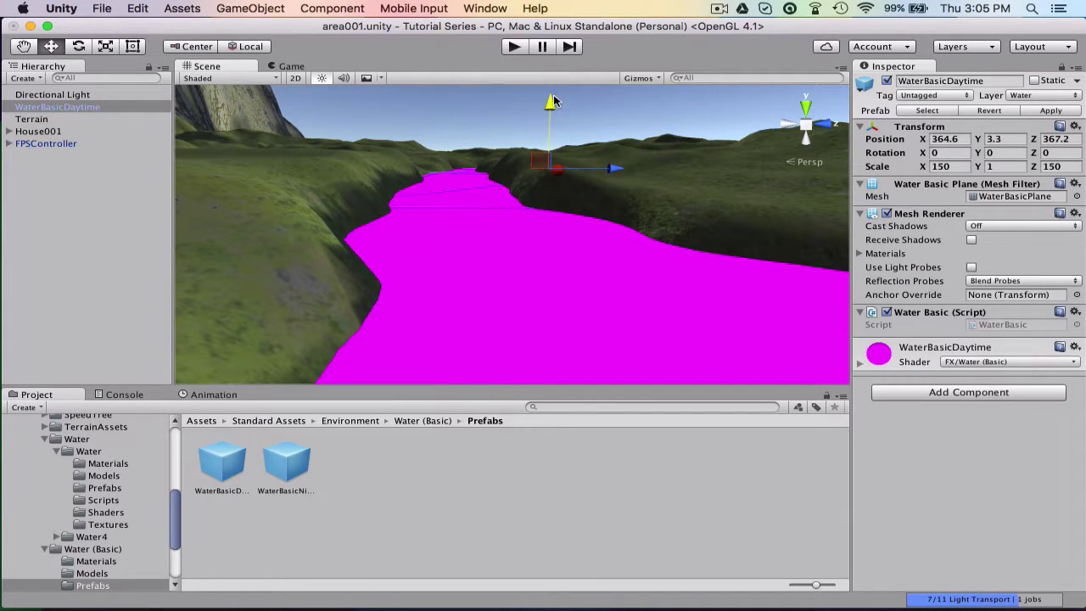
Step: Raise the terrain over the stray water patches beside the river using the Raise / Lower Terrain brush
{"action": "left_click", "coordinate": [25, 46]}
{"action": "left_click_drag", "start_coordinate": [203, 227], "coordinate": [540, 365], "text": "alt"}
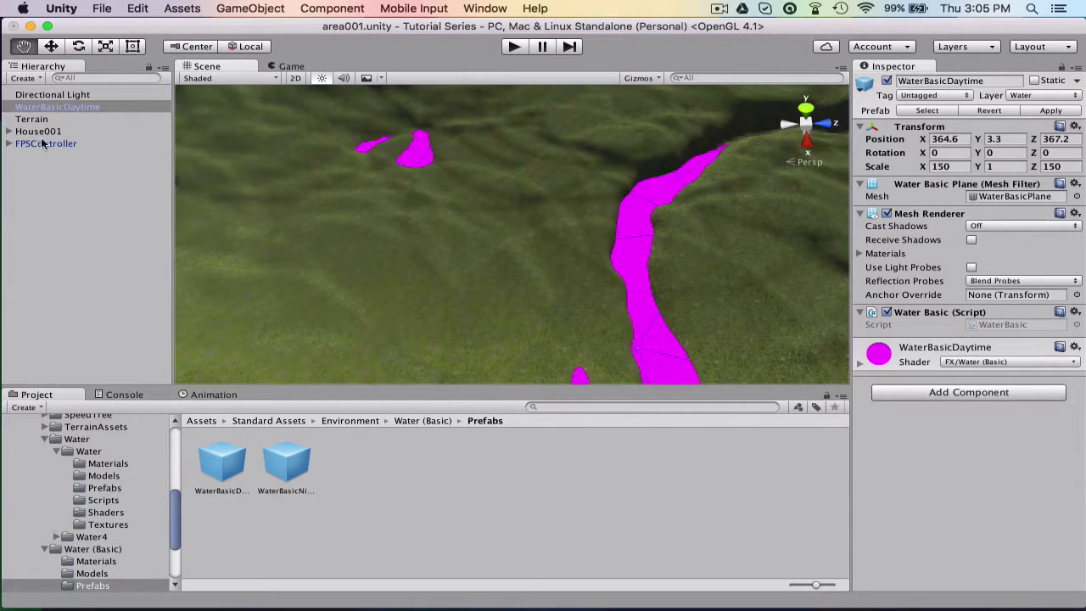
{"action": "left_click", "coordinate": [32, 120]}
{"action": "left_click", "coordinate": [887, 186]}
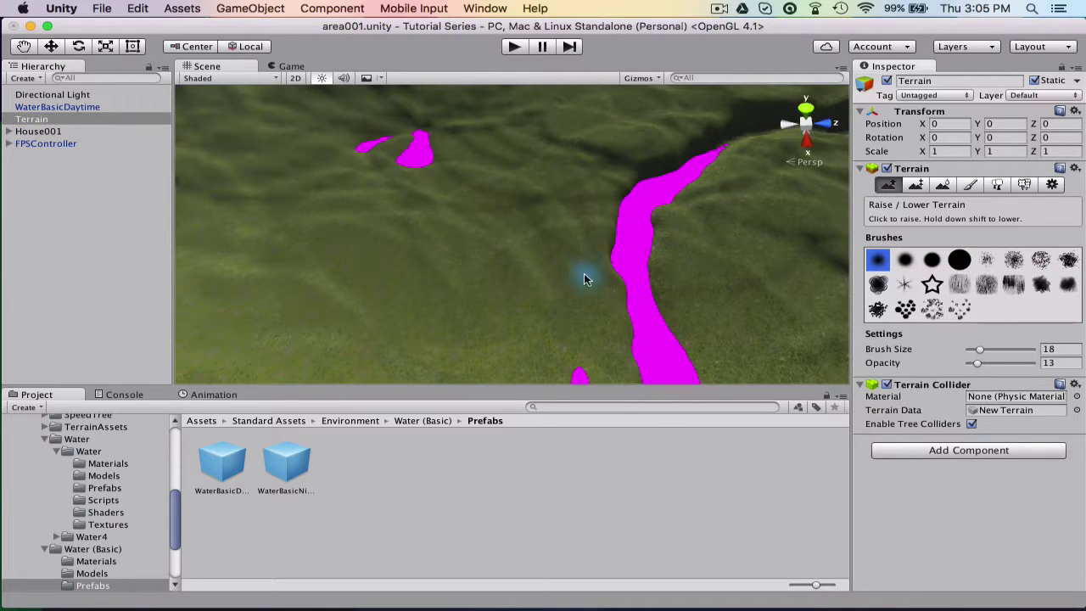
{"action": "mouse_move", "coordinate": [584, 278]}
{"action": "left_mouse_down"}
{"action": "mouse_move", "coordinate": [565, 339]}
{"action": "mouse_move", "coordinate": [572, 362]}
{"action": "mouse_move", "coordinate": [376, 160]}
{"action": "mouse_move", "coordinate": [403, 159]}
{"action": "left_mouse_up"}
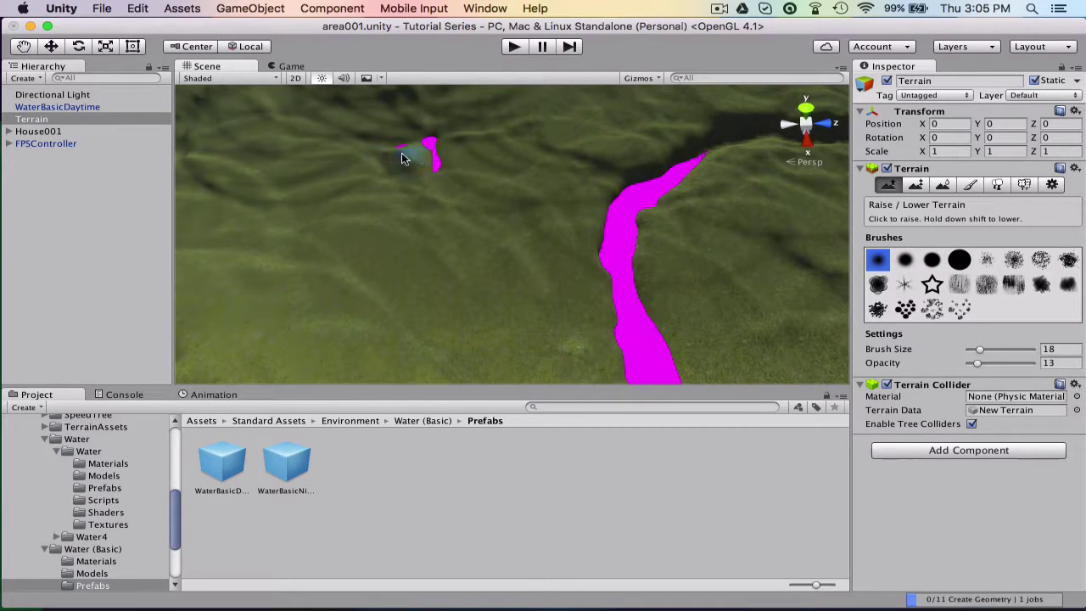
Step: Raise the terrain near its outer edge to cover the small stray water spots beyond the river bend
{"action": "scroll", "coordinate": [366, 158], "scroll_direction": "down", "scroll_amount": 10}
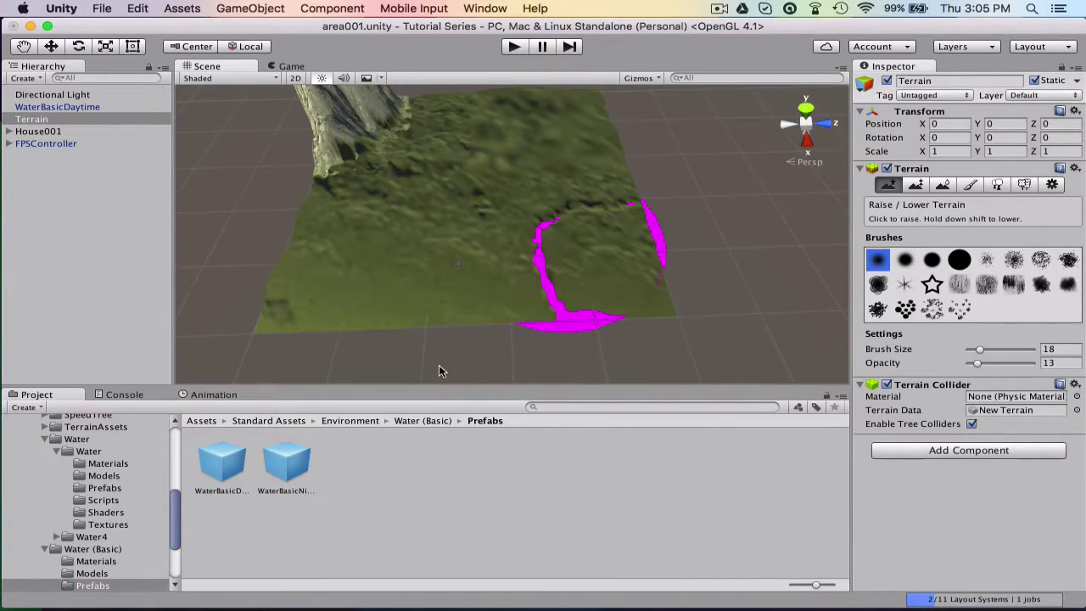
{"action": "left_click", "coordinate": [19, 45]}
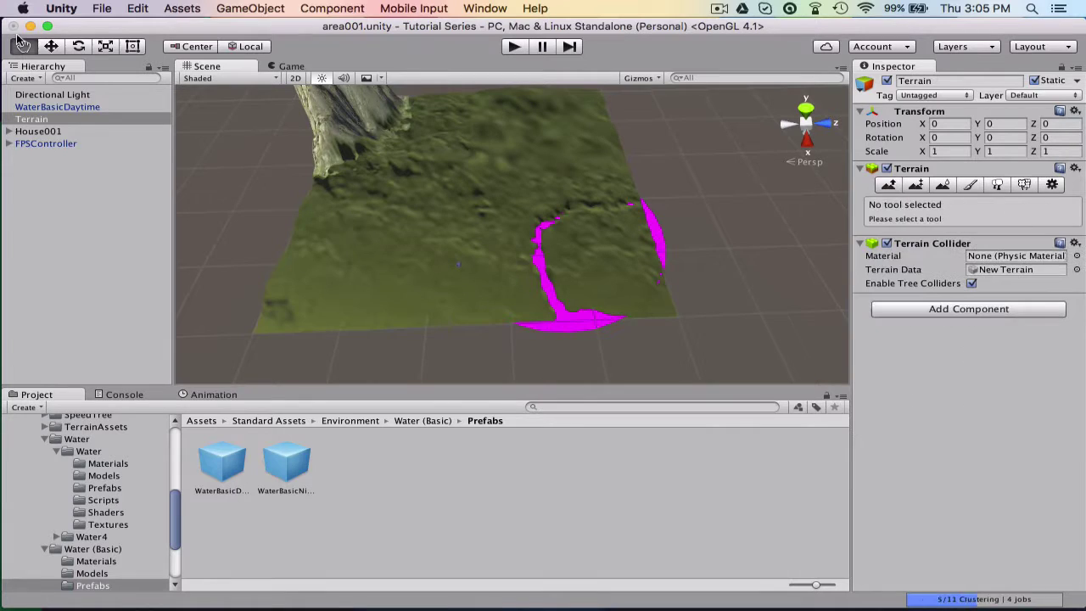
{"action": "scroll", "coordinate": [653, 240], "scroll_direction": "up", "scroll_amount": 5}
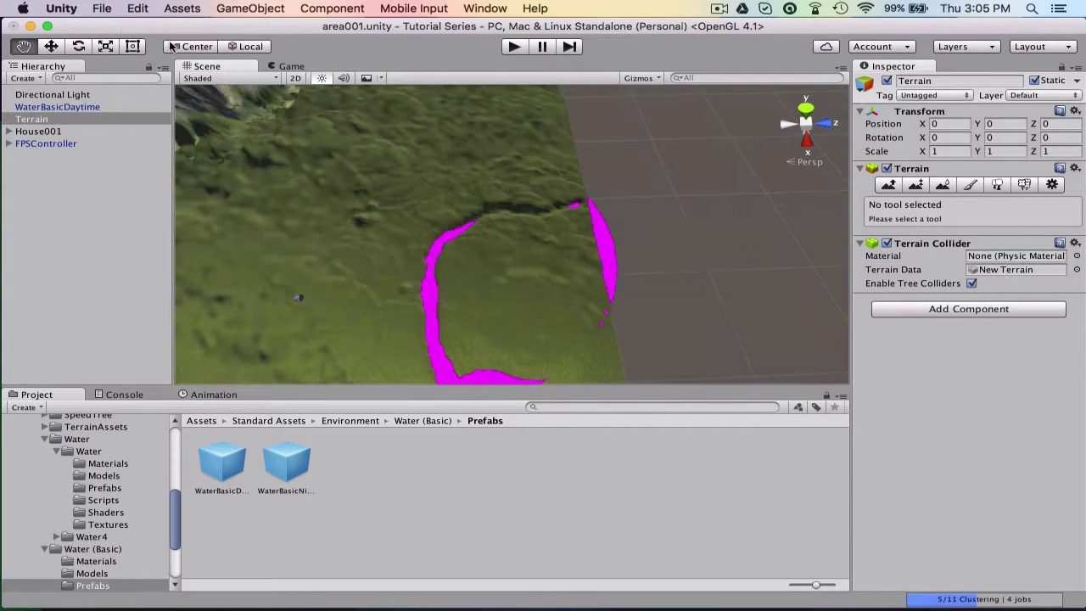
{"action": "left_click", "coordinate": [30, 118]}
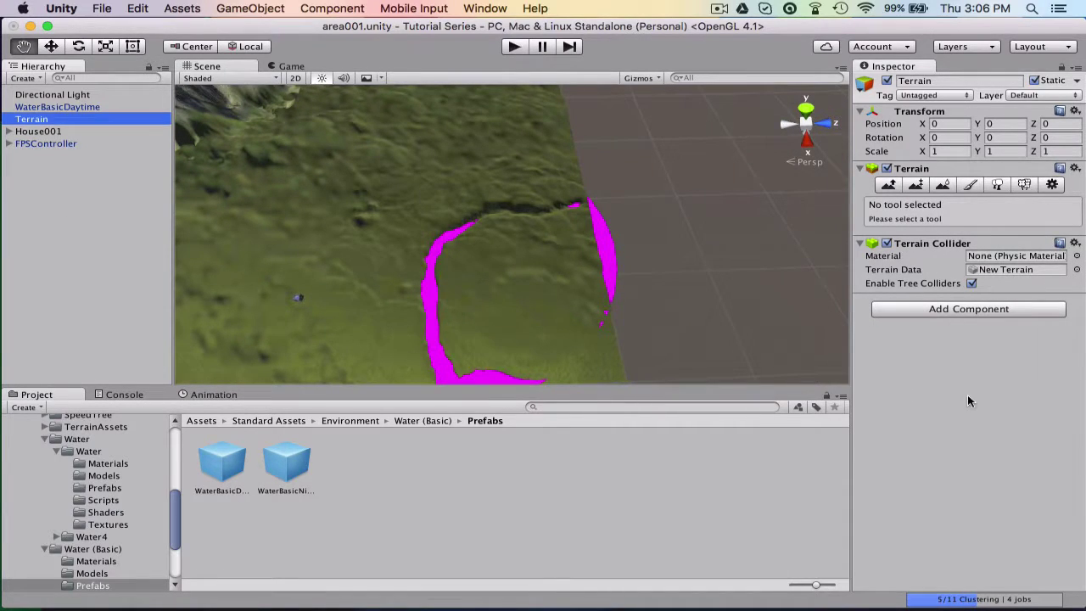
{"action": "left_click", "coordinate": [883, 174]}
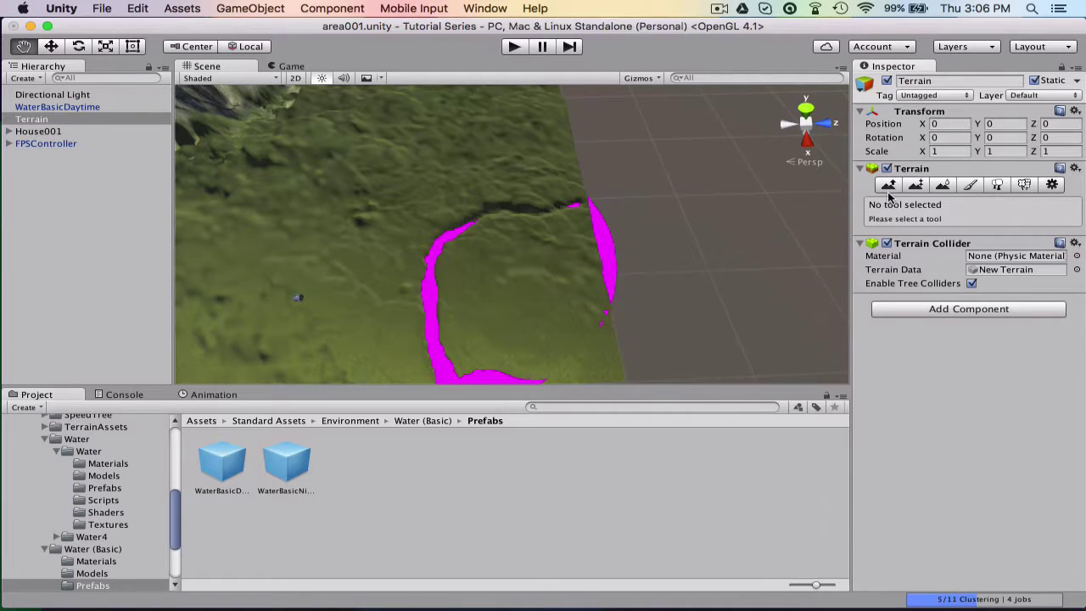
{"action": "left_click", "coordinate": [889, 189]}
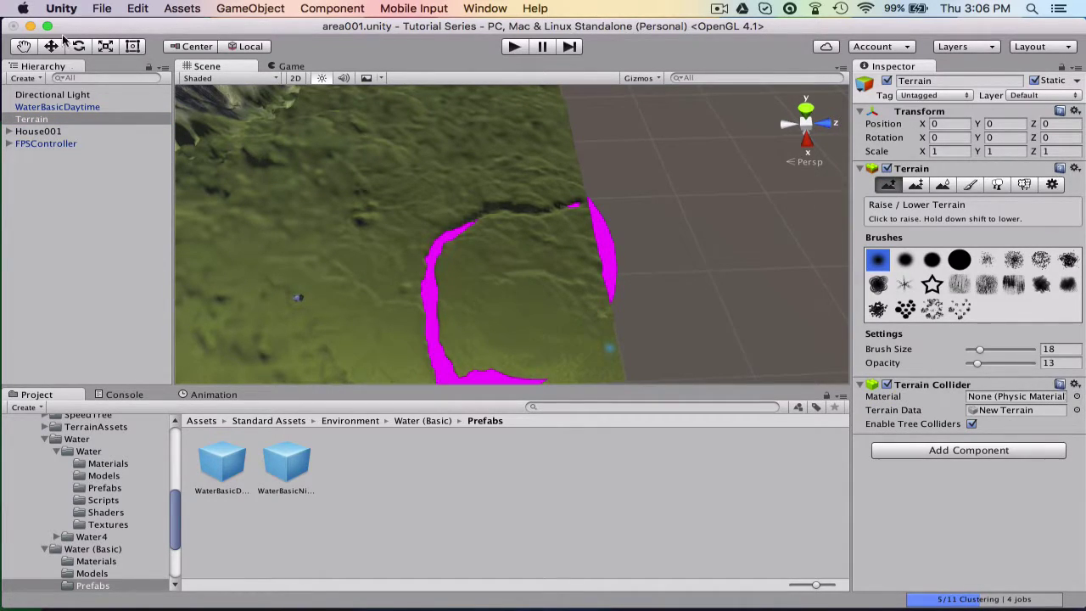
Step: Lower the terrain along the dry stretch of the trench to expose a continuous, wider river of water
{"action": "left_click", "coordinate": [23, 46]}
{"action": "left_click_drag", "start_coordinate": [408, 183], "coordinate": [976, 183]}
{"action": "scroll", "coordinate": [473, 157], "scroll_direction": "up", "scroll_amount": 5}
{"action": "left_click_drag", "start_coordinate": [653, 110], "coordinate": [303, 235]}
{"action": "right_click_drag", "start_coordinate": [302, 237], "coordinate": [246, 172]}
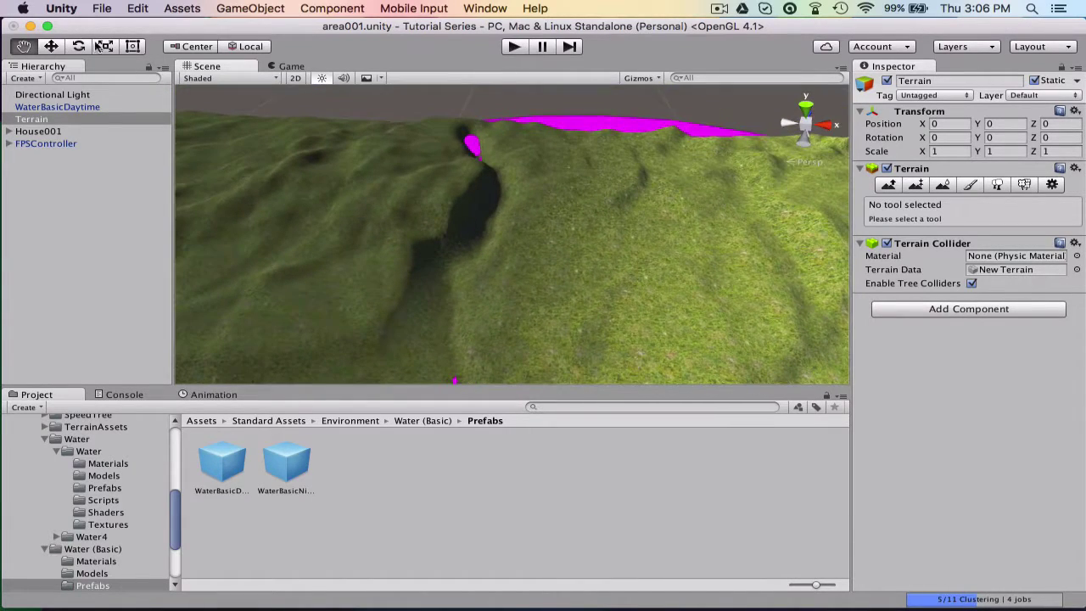
{"action": "left_click", "coordinate": [890, 186]}
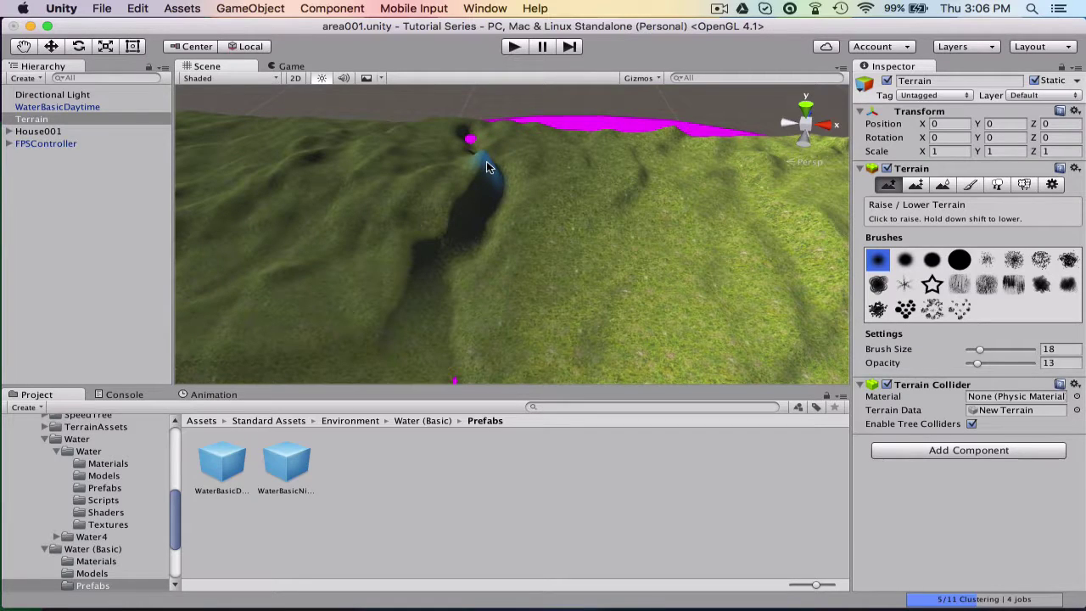
{"action": "mouse_move", "coordinate": [474, 134]}
{"action": "left_mouse_down"}
{"action": "mouse_move", "coordinate": [495, 197]}
{"action": "mouse_move", "coordinate": [469, 297]}
{"action": "left_mouse_up"}
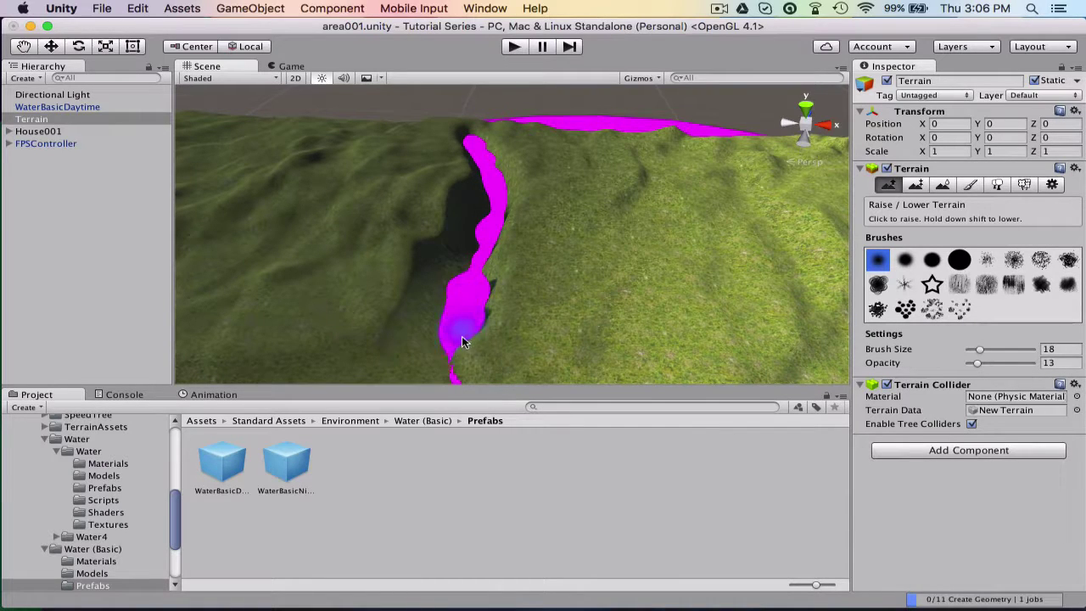
{"action": "left_click_drag", "start_coordinate": [470, 378], "coordinate": [472, 334], "text": "shift"}
{"action": "mouse_move", "coordinate": [483, 259]}
{"action": "left_mouse_down", "text": "shift"}
{"action": "mouse_move", "coordinate": [479, 185]}
{"action": "mouse_move", "coordinate": [429, 242]}
{"action": "mouse_move", "coordinate": [454, 246]}
{"action": "mouse_move", "coordinate": [451, 274]}
{"action": "left_mouse_up", "text": "shift"}
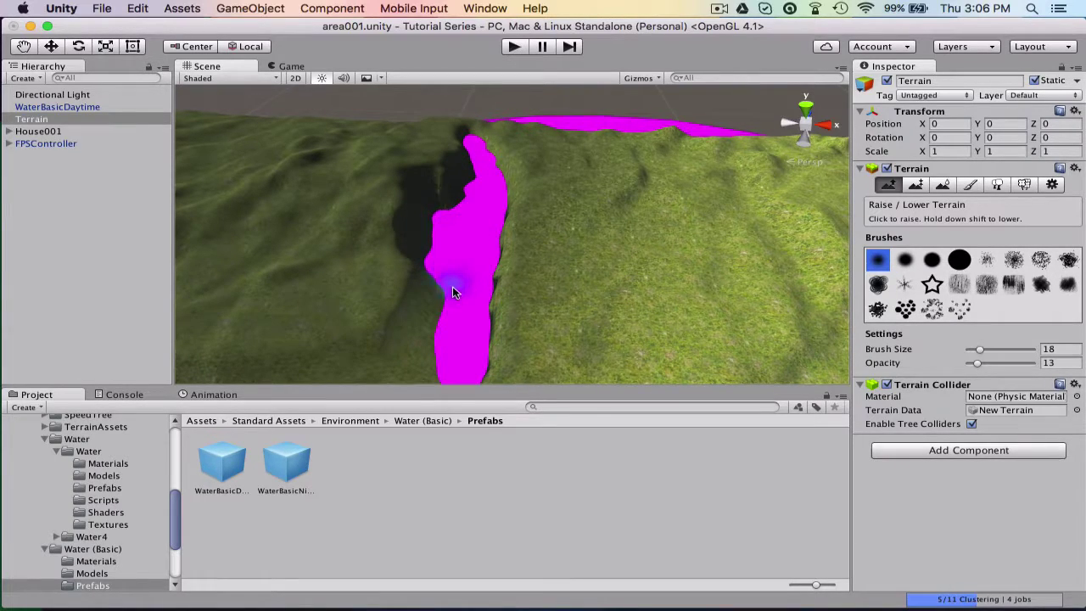
{"action": "scroll", "coordinate": [338, 209], "scroll_direction": "down", "scroll_amount": 3}
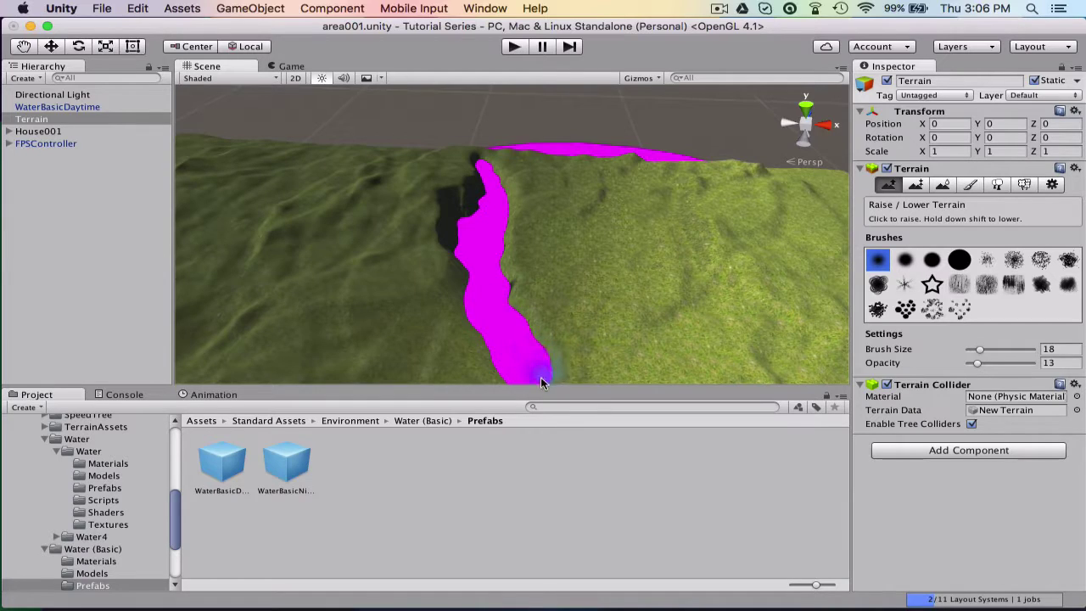
{"action": "scroll", "coordinate": [541, 378], "scroll_direction": "down", "scroll_amount": 3}
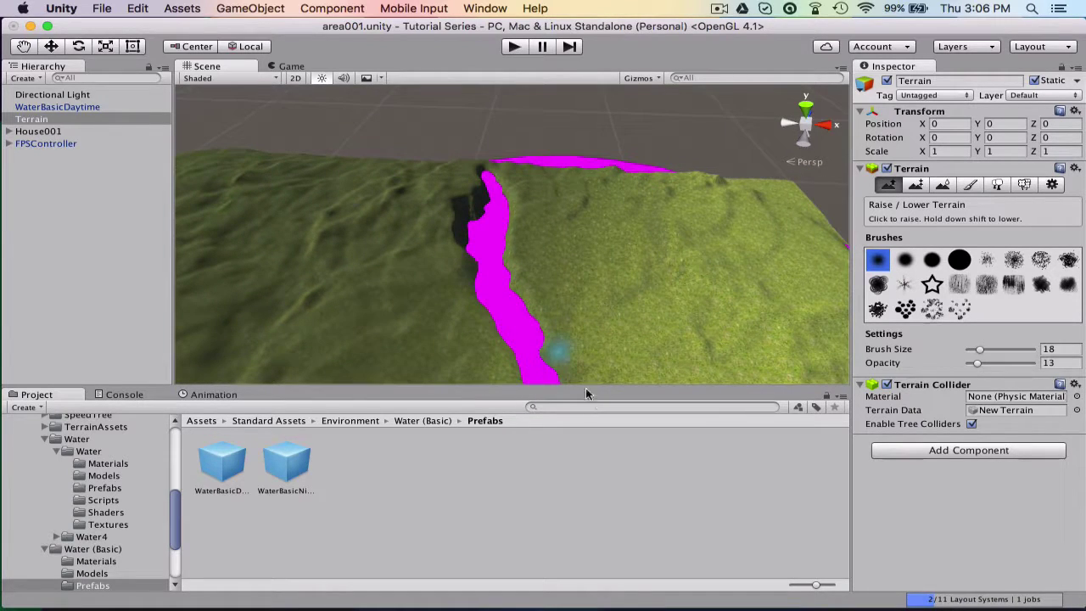
{"action": "scroll", "coordinate": [555, 298], "scroll_direction": "down", "scroll_amount": 3}
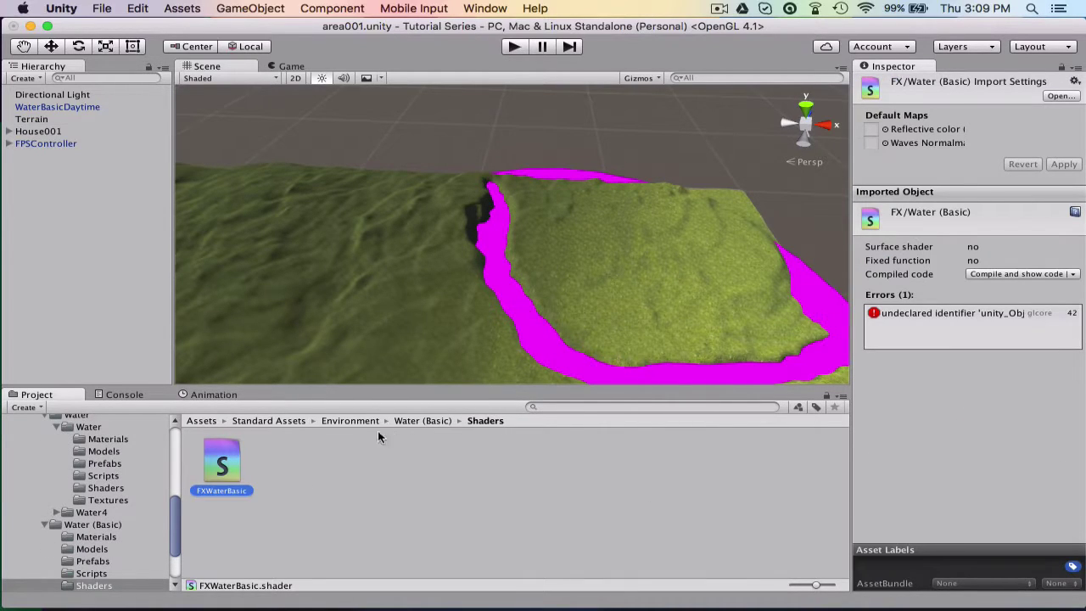
Step: Open FXWaterBasic.shader from the Water (Basic) Shaders folder in MonoDevelop
{"action": "left_click", "coordinate": [422, 421]}
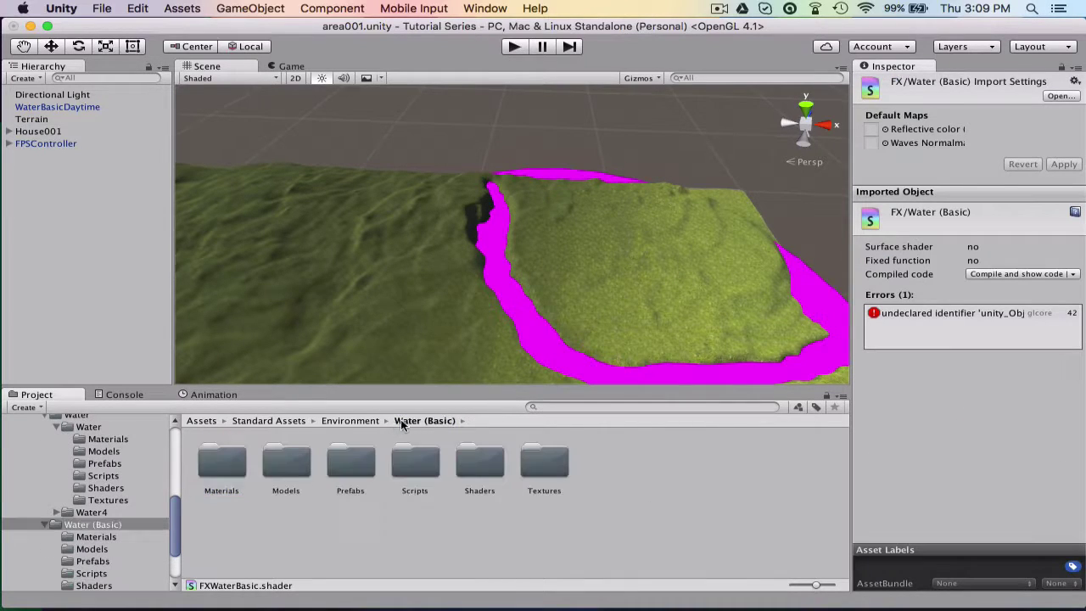
{"action": "double_click", "coordinate": [480, 463]}
{"action": "double_click", "coordinate": [222, 461]}
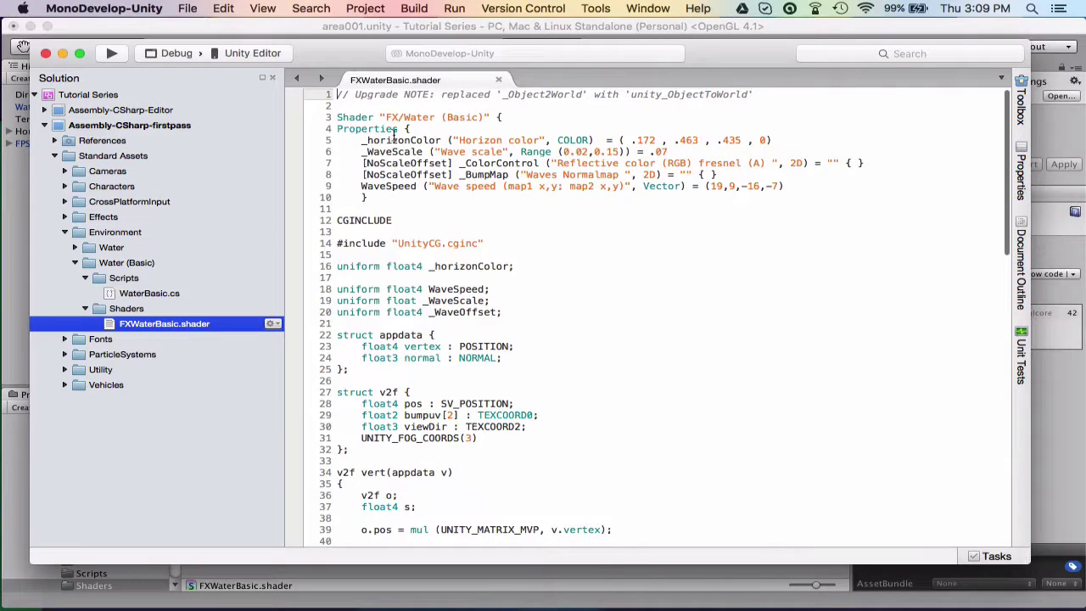
Step: Search the shader code for "unity_" to locate the undeclared identifier
{"action": "left_click", "coordinate": [325, 7]}
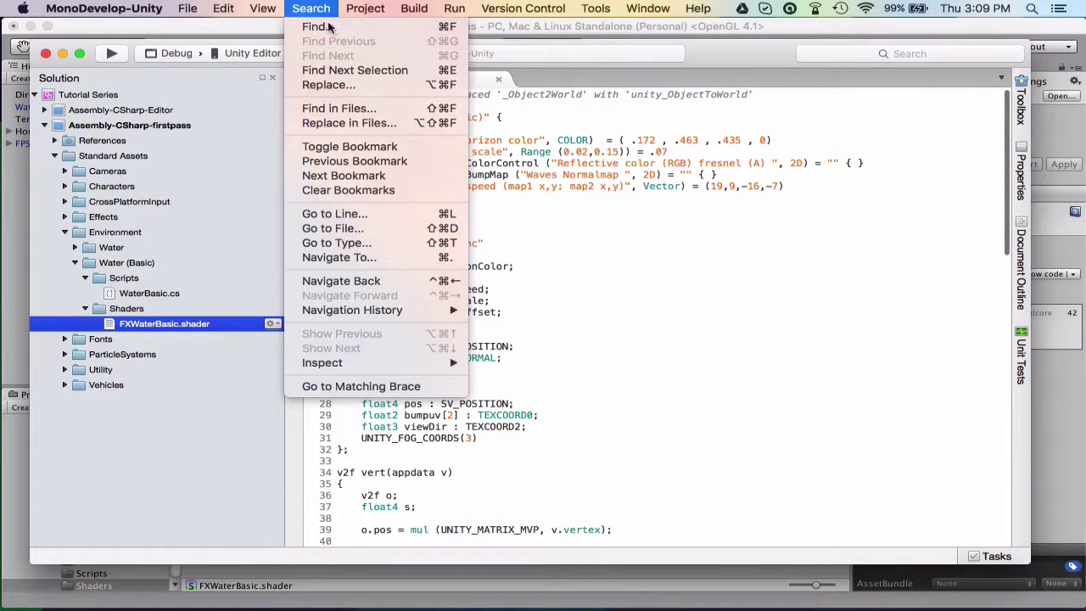
{"action": "left_click", "coordinate": [330, 27]}
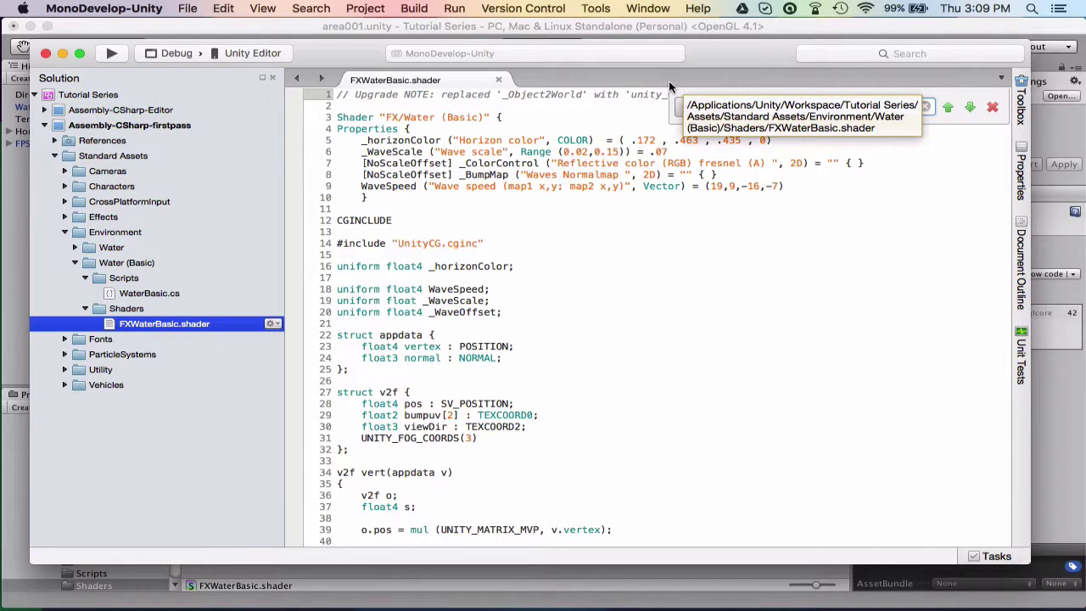
{"action": "type", "text": "unity"}
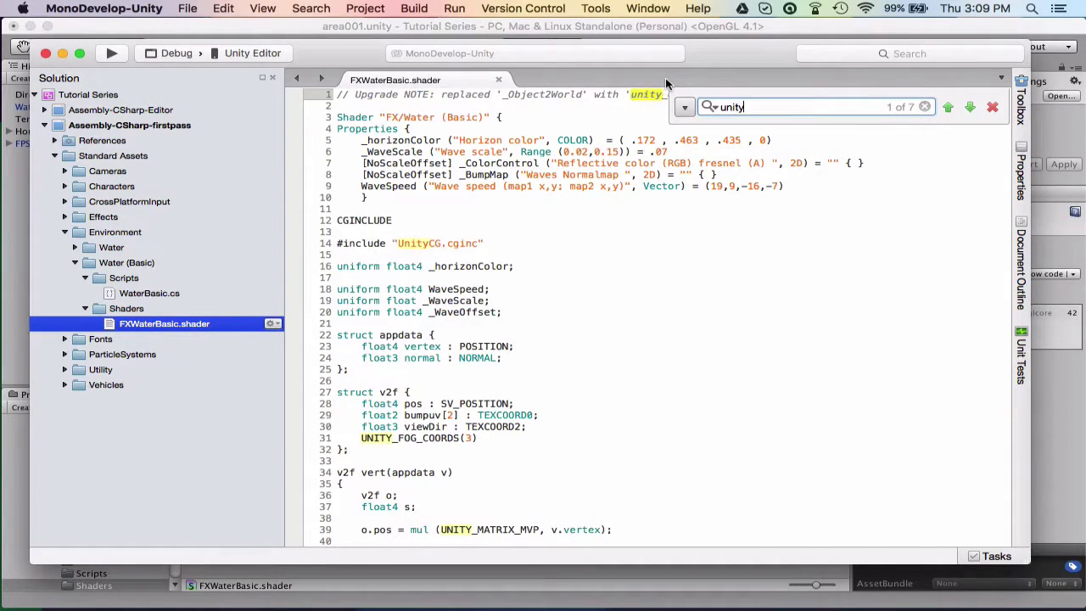
{"action": "left_click", "coordinate": [623, 119]}
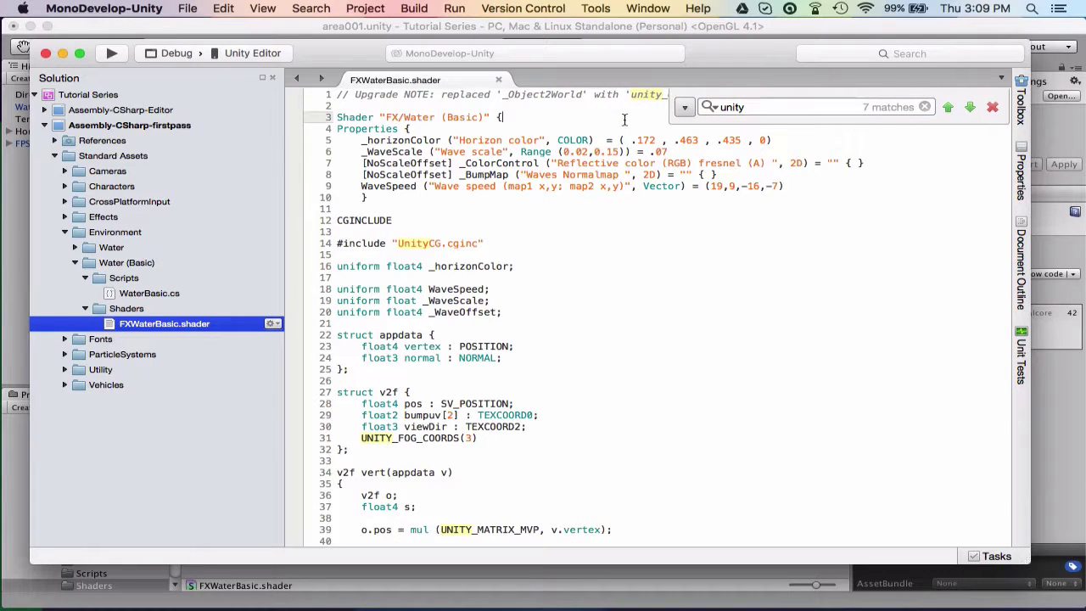
{"action": "double_click", "coordinate": [631, 98]}
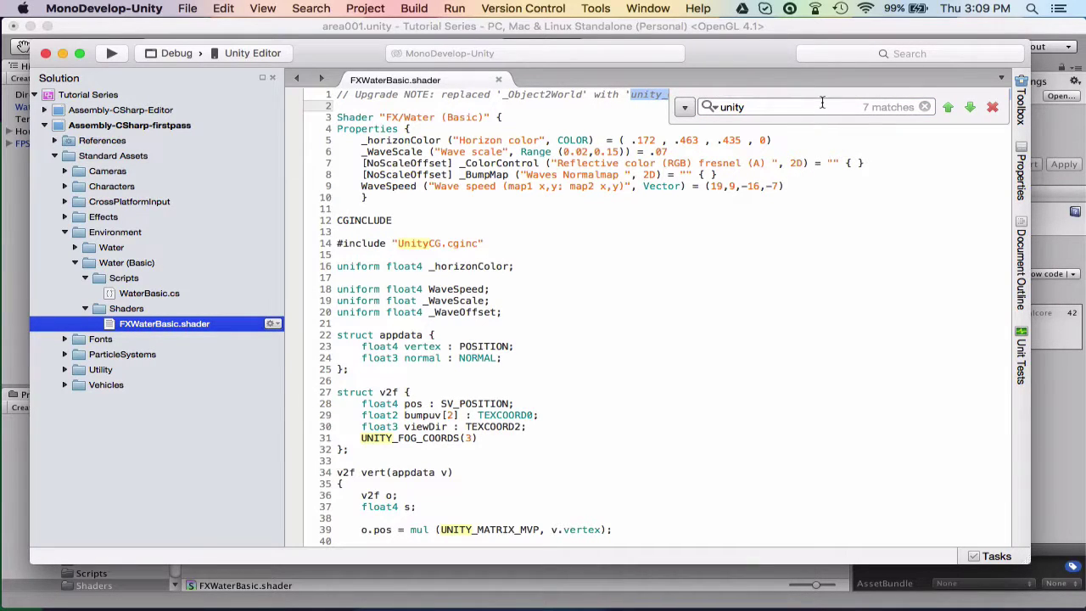
{"action": "left_click", "coordinate": [751, 106]}
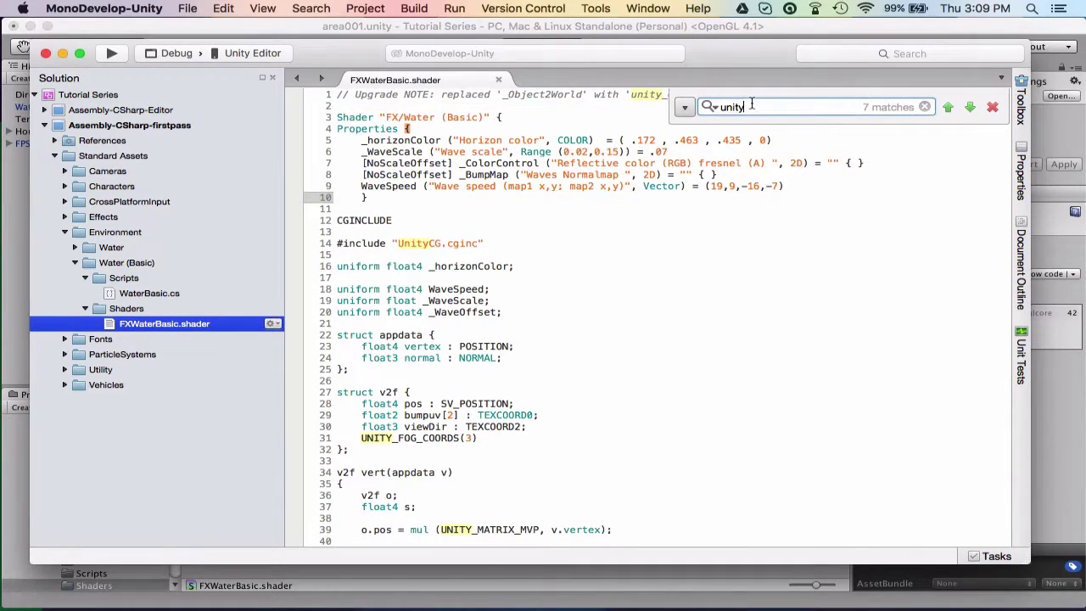
{"action": "type", "text": "_"}
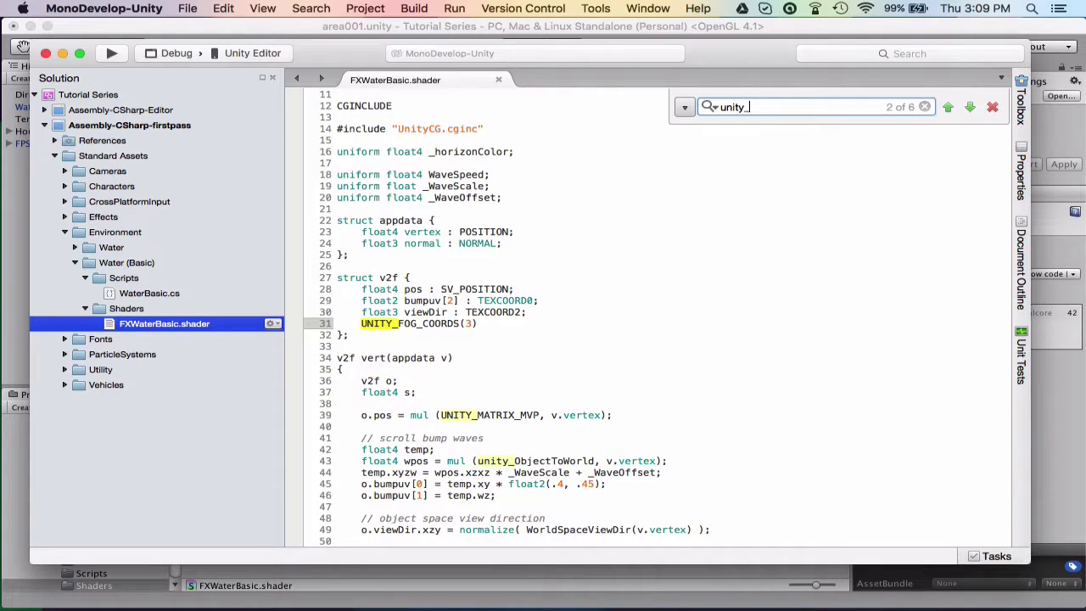
Step: Search the shader code for the unity_ObjectToWorld identifier named in the upgrade note on line 1
{"action": "scroll", "coordinate": [645, 314], "scroll_direction": "up", "scroll_amount": 5}
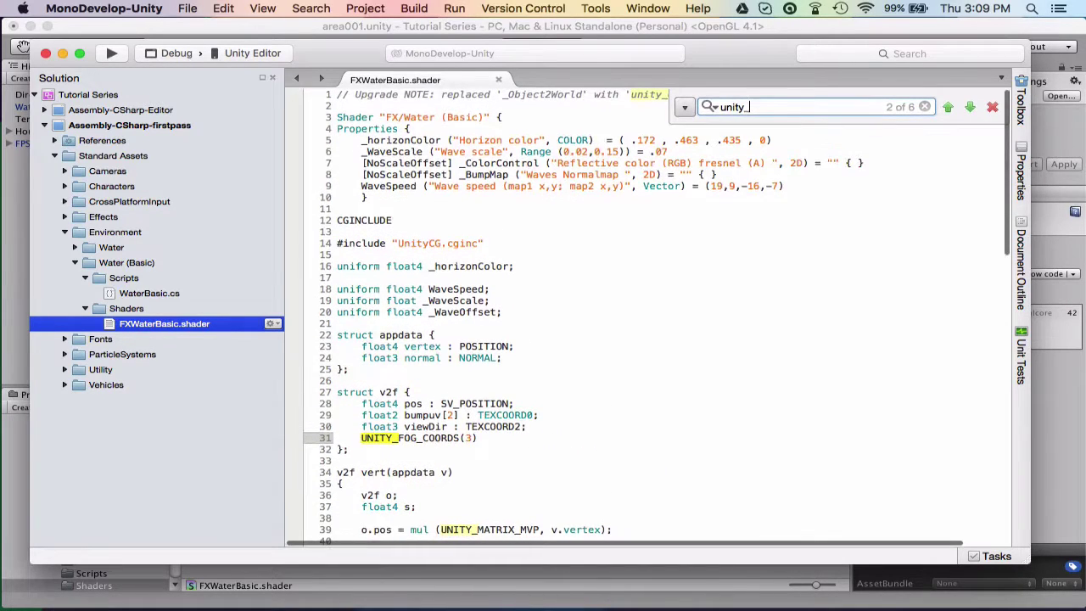
{"action": "left_click", "coordinate": [991, 108]}
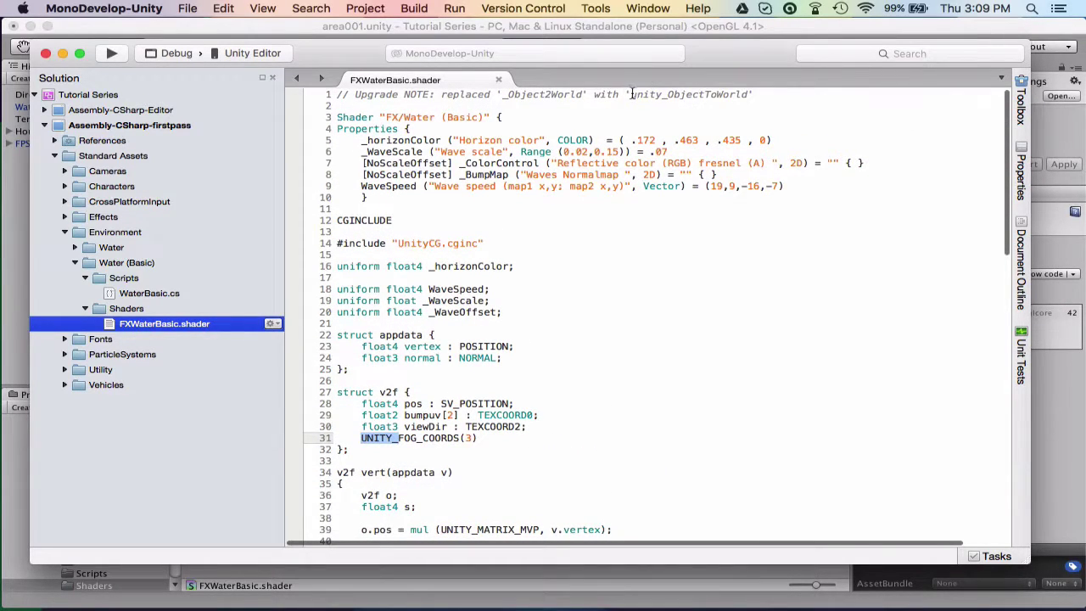
{"action": "left_click_drag", "start_coordinate": [631, 93], "coordinate": [746, 95]}
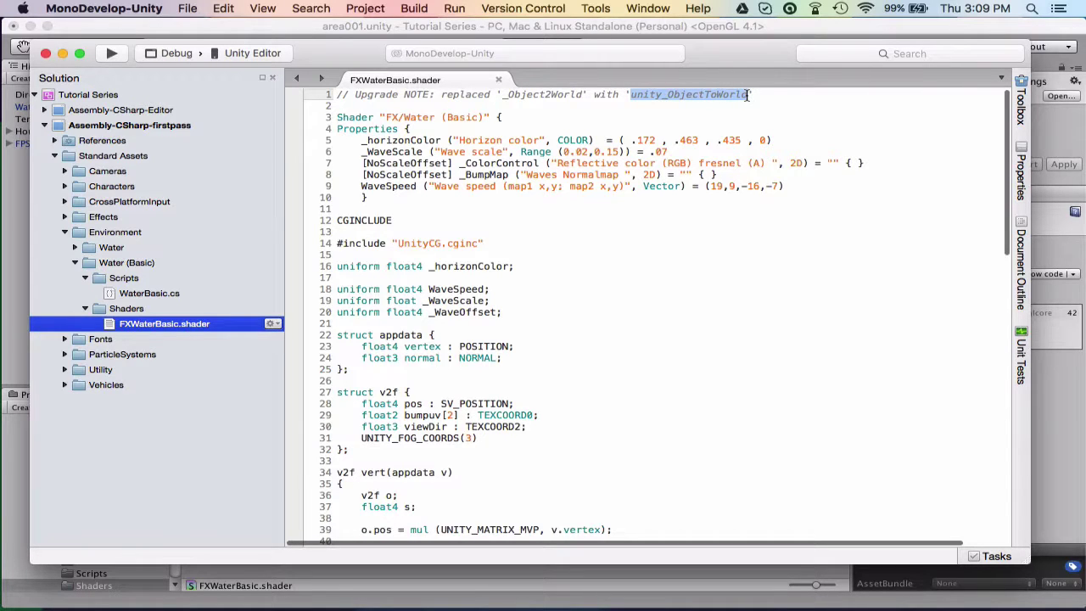
{"action": "left_click", "coordinate": [310, 8]}
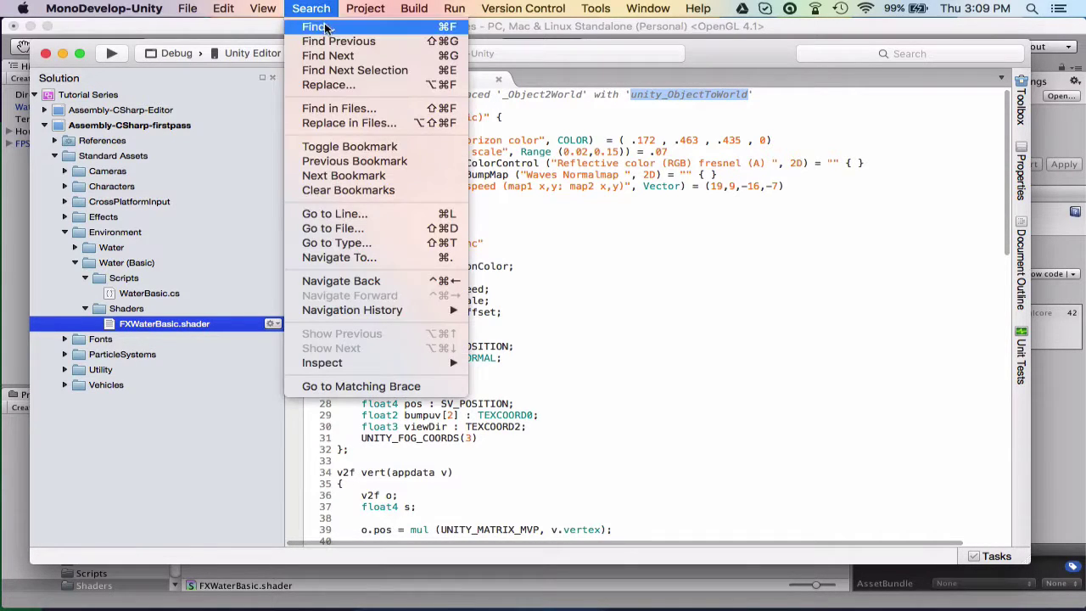
{"action": "left_click", "coordinate": [325, 26]}
{"action": "key", "text": "Return"}
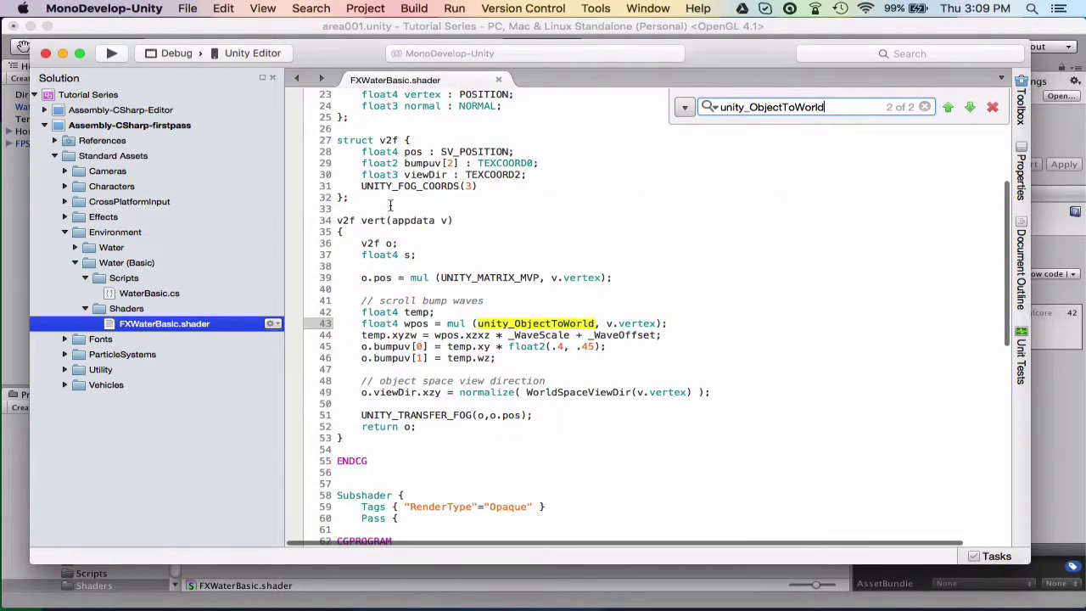
Step: Replace unity_ObjectToWorld in the wpos calculation on line 43 with _Object2World, copied from the upgrade note
{"action": "scroll", "coordinate": [474, 282], "scroll_direction": "up", "scroll_amount": 5}
{"action": "mouse_move", "coordinate": [506, 100]}
{"action": "left_mouse_down"}
{"action": "mouse_move", "coordinate": [586, 96]}
{"action": "mouse_move", "coordinate": [502, 94]}
{"action": "left_mouse_up"}
{"action": "key", "text": "super+c"}
{"action": "left_click", "coordinate": [584, 95]}
{"action": "scroll", "coordinate": [502, 94], "scroll_direction": "down", "scroll_amount": 10}
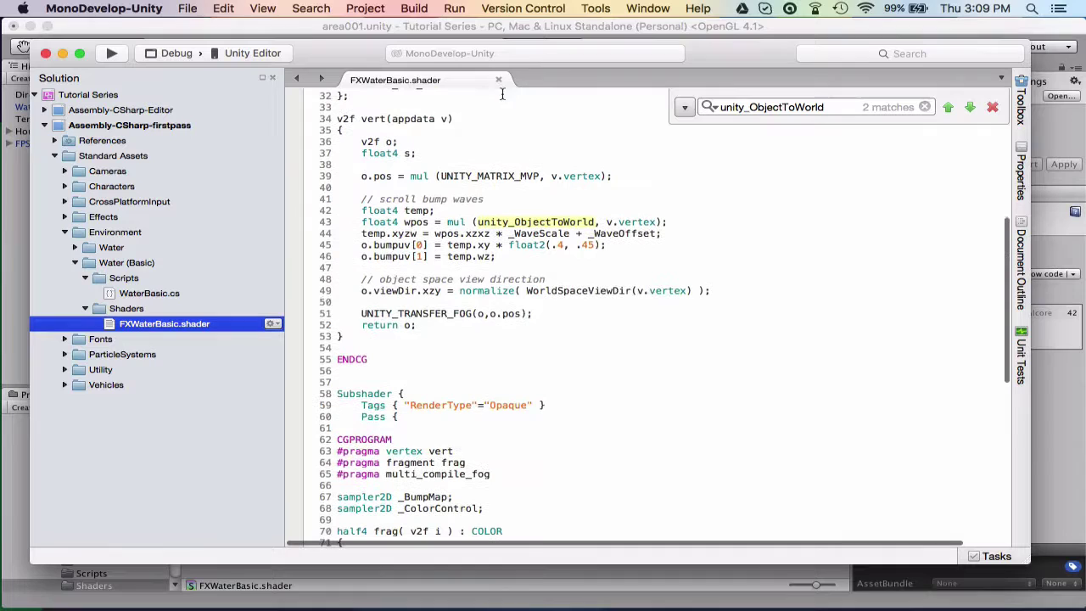
{"action": "double_click", "coordinate": [570, 222]}
{"action": "key", "text": "super+v"}
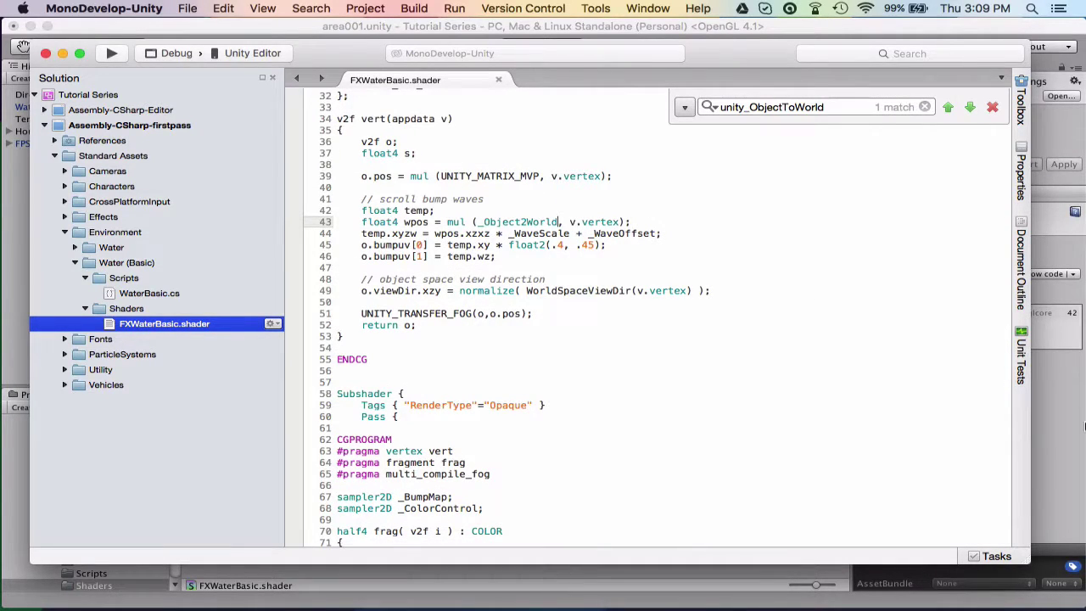
Step: Switch back to Unity, show the Standard Assets Environment folder and inspect the river water up close in the scene
{"action": "left_click", "coordinate": [1078, 425]}
{"action": "left_click", "coordinate": [350, 421]}
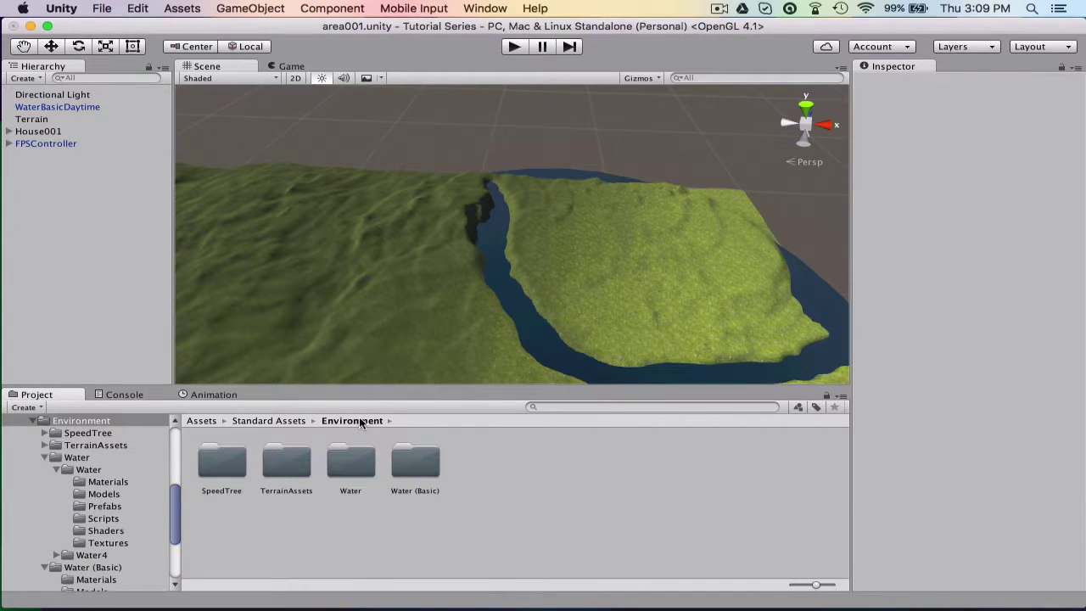
{"action": "scroll", "coordinate": [458, 259], "scroll_direction": "up", "scroll_amount": 3}
{"action": "scroll", "coordinate": [458, 262], "scroll_direction": "up", "scroll_amount": 10}
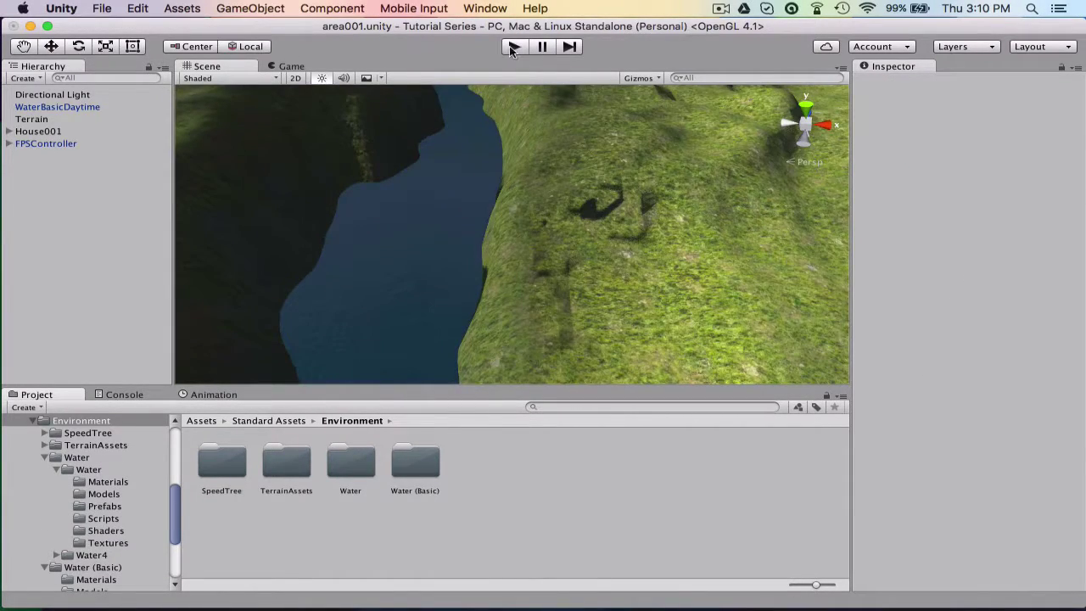
{"action": "key", "text": "XF86AudioMute"}
Step: Play-test the scene by walking the first-person player across the terrain and through the river, and end the test
{"action": "left_click", "coordinate": [514, 47]}
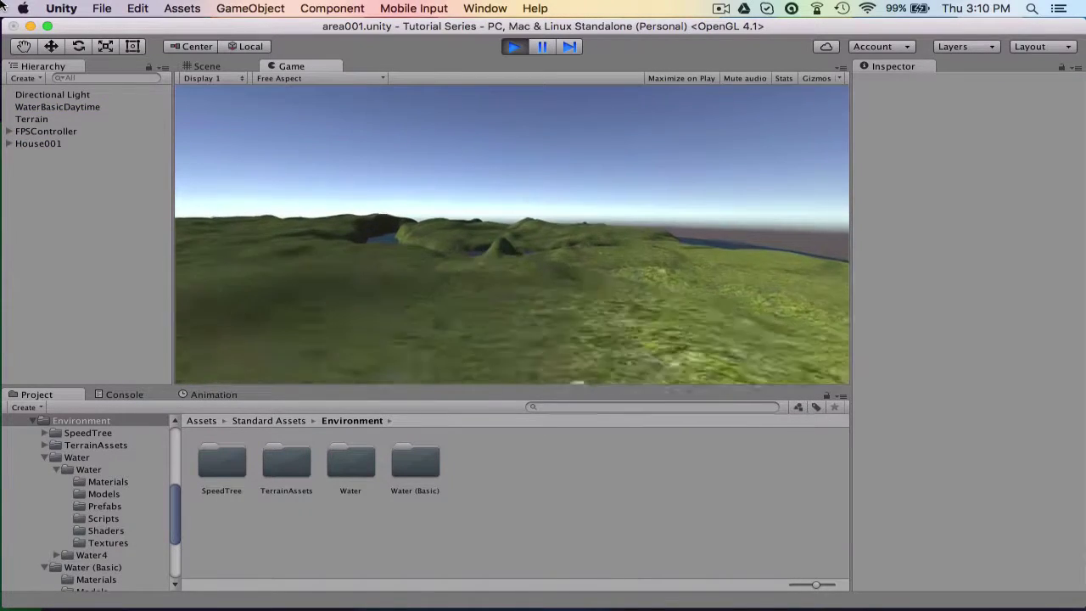
{"action": "key", "text": "w"}
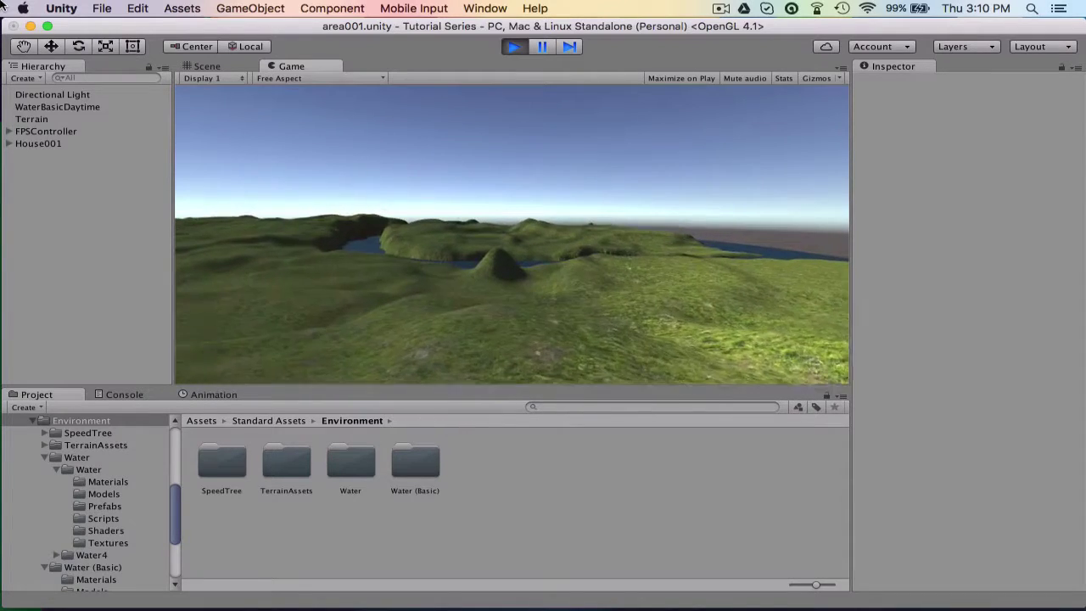
{"action": "key", "text": "w"}
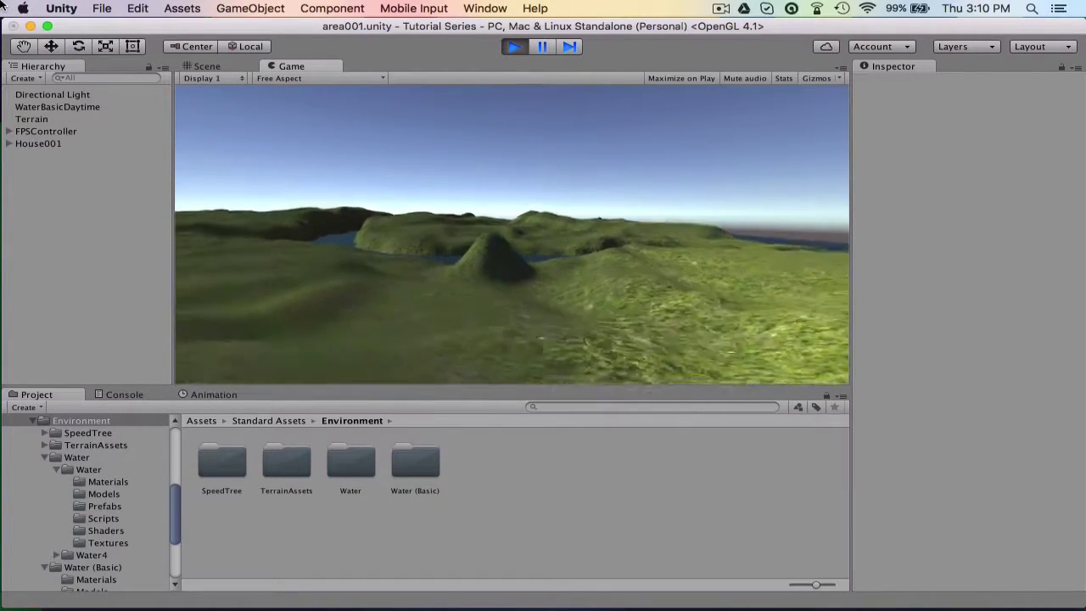
{"action": "key", "text": "w"}
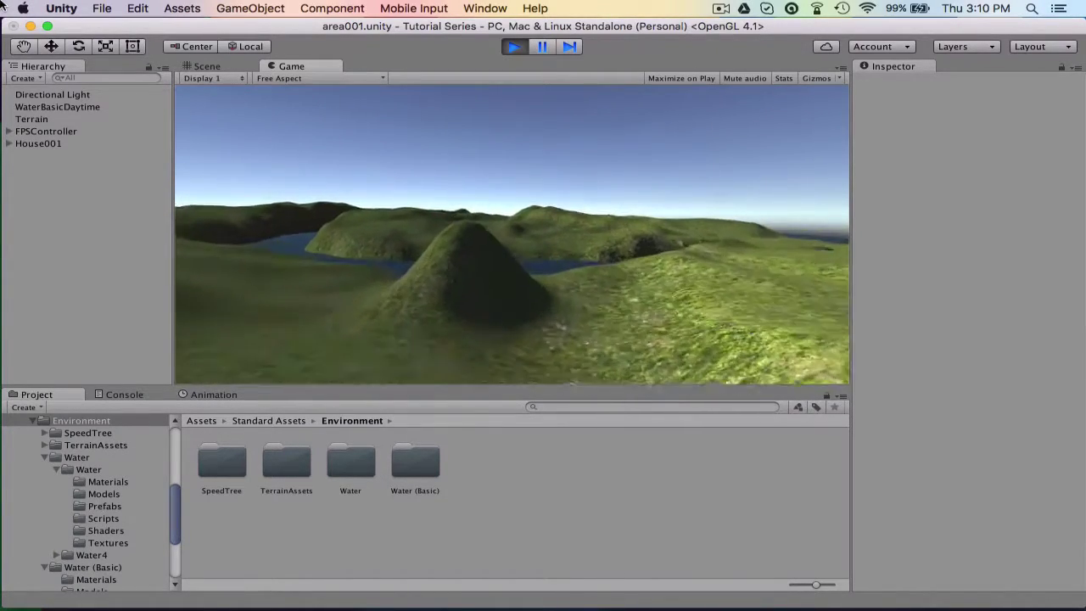
{"action": "key", "text": "w"}
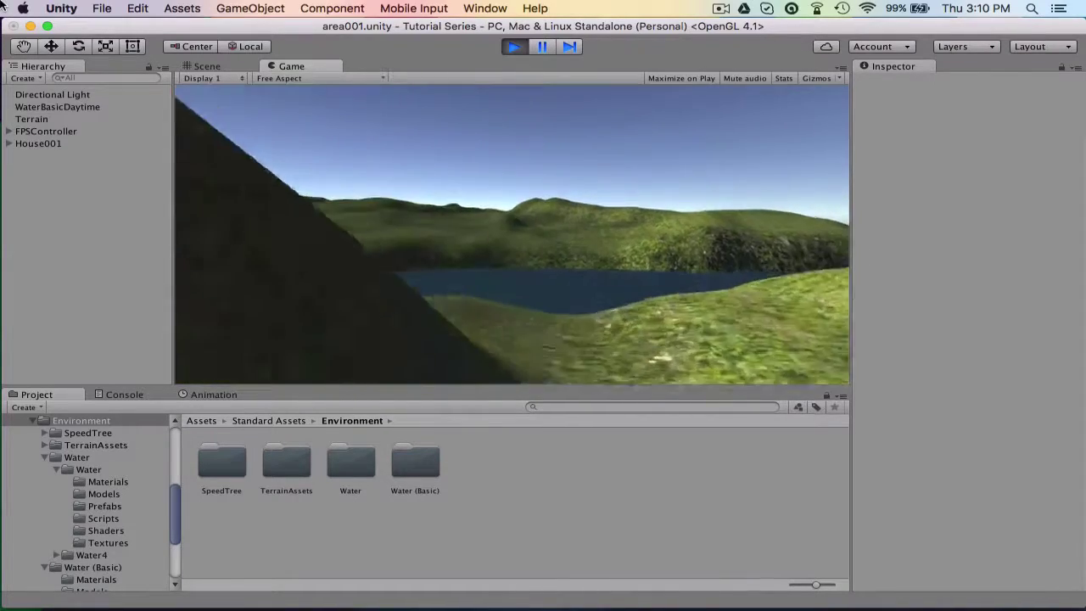
{"action": "key", "text": "w"}
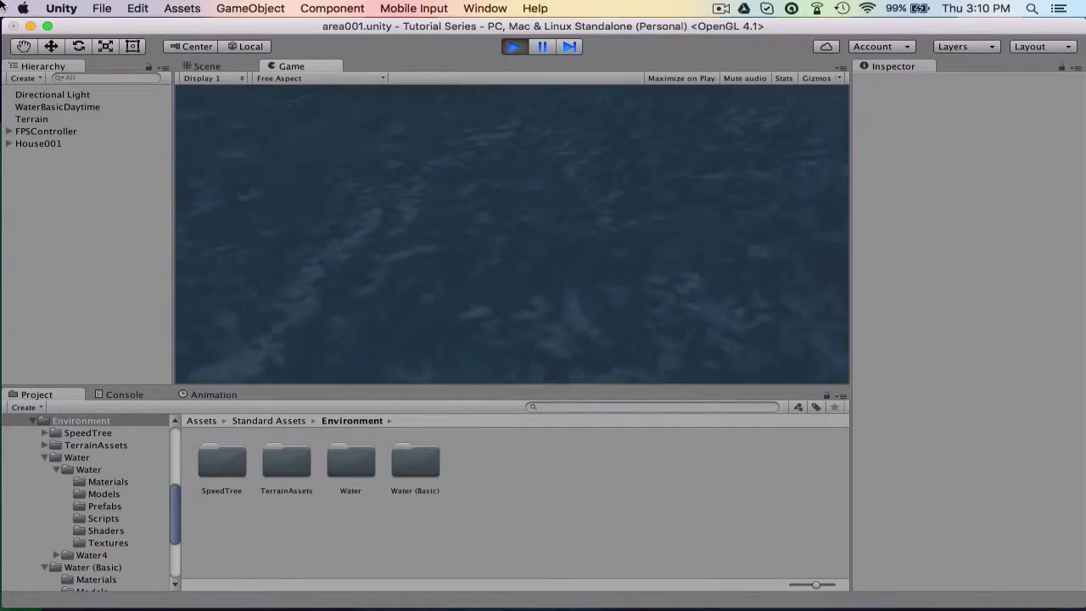
{"action": "key", "text": "w"}
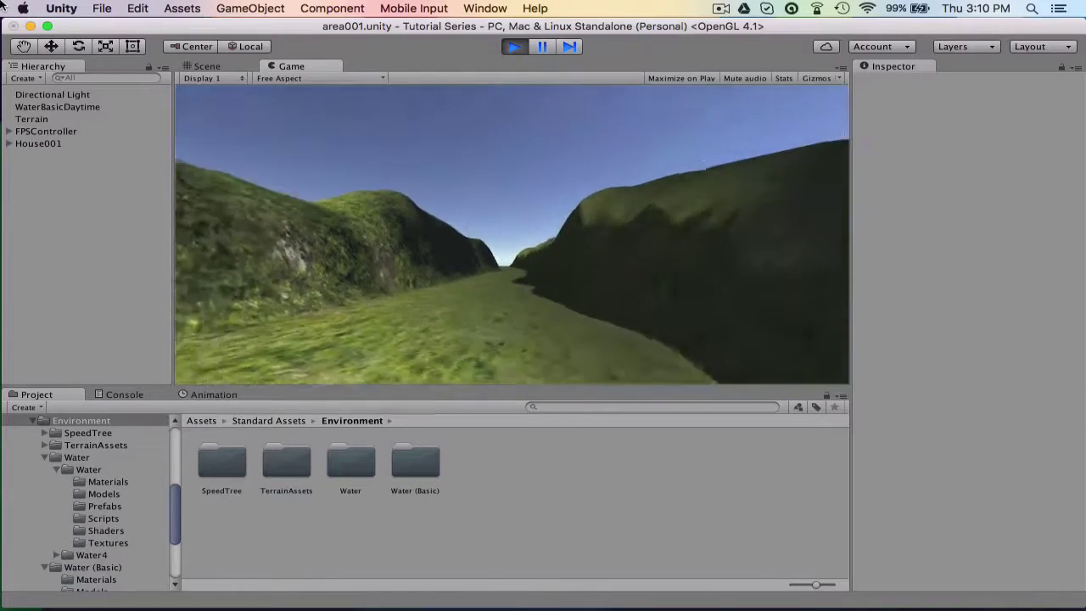
{"action": "key", "text": "w"}
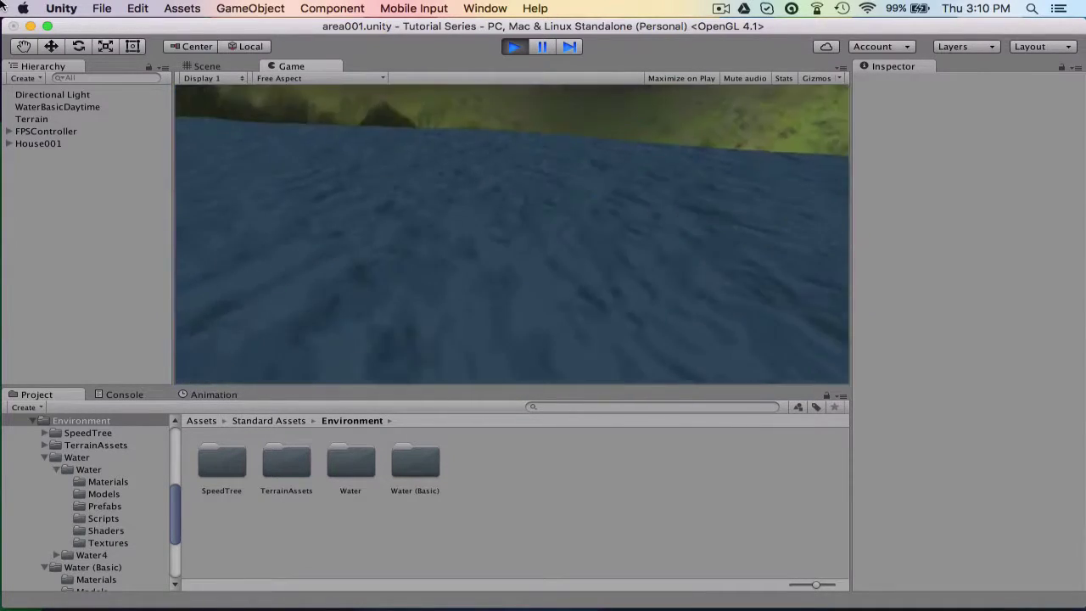
{"action": "key", "text": "w"}
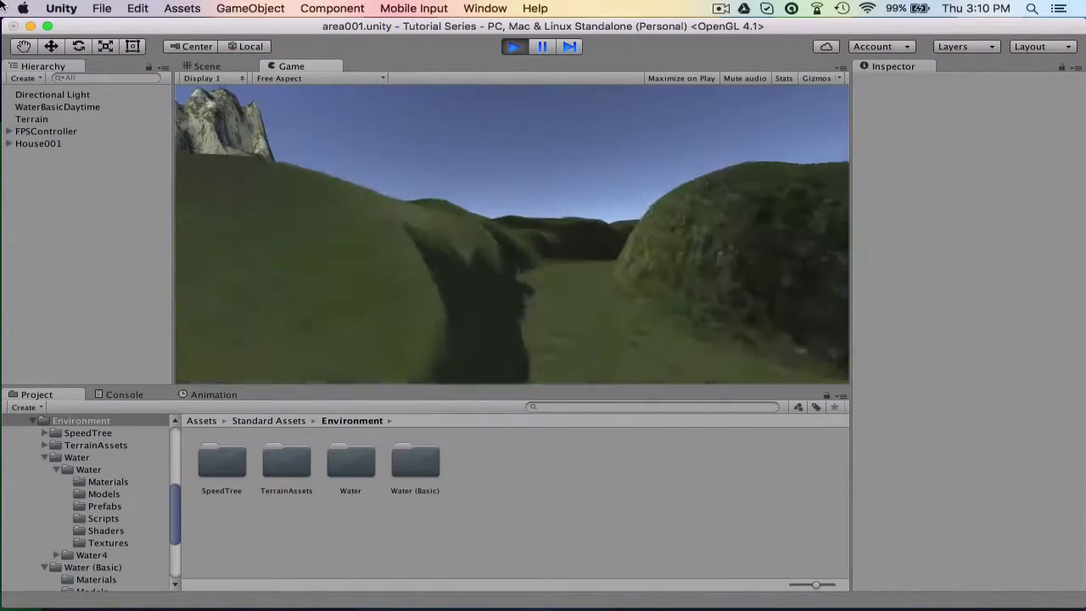
{"action": "key", "text": "w"}
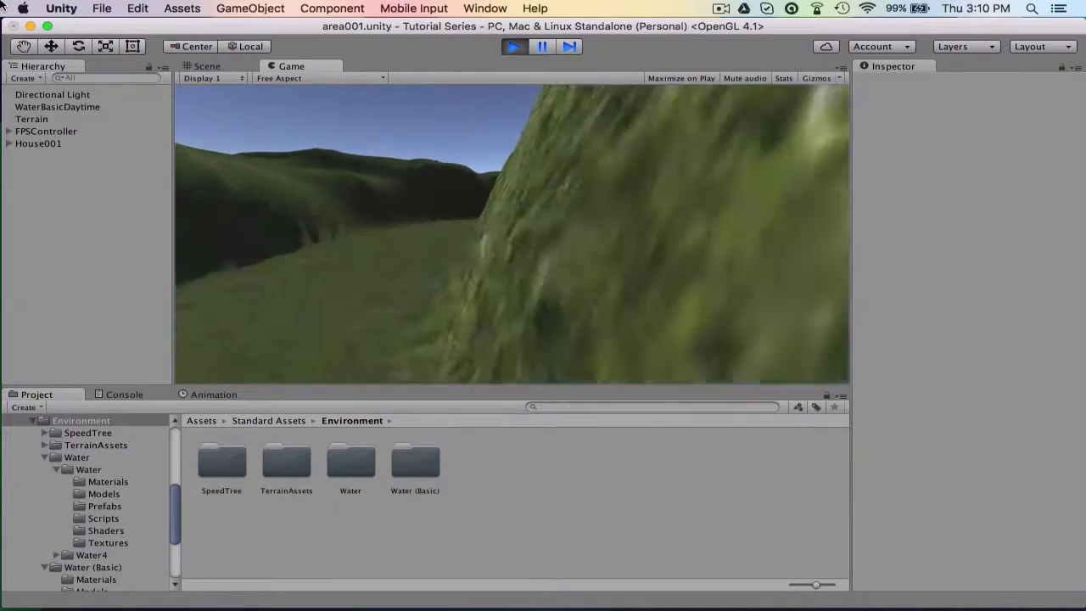
{"action": "key", "text": "w"}
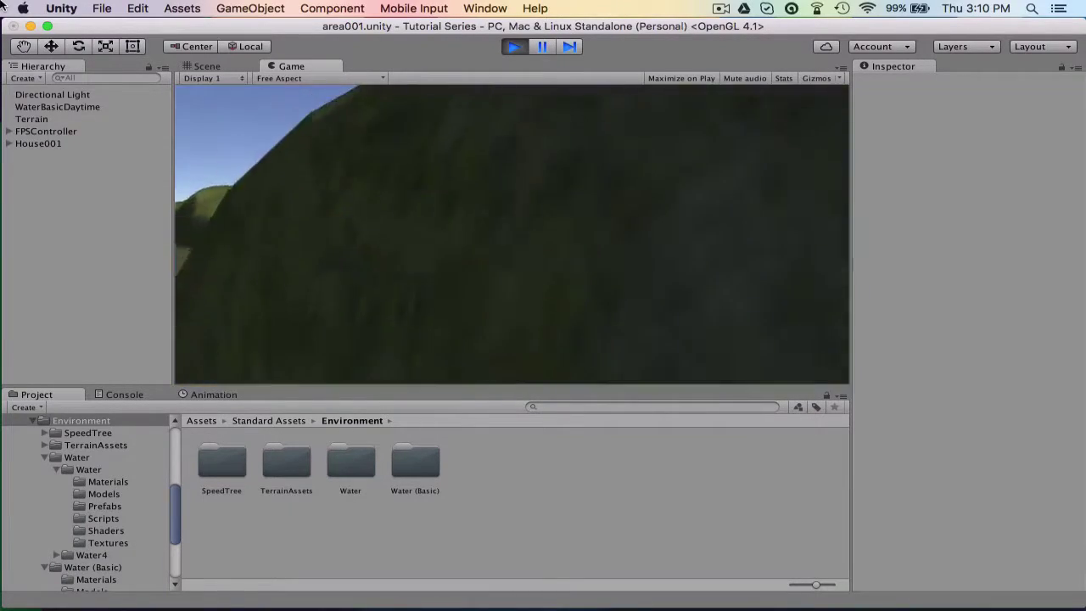
{"action": "key", "text": "w"}
{"action": "left_click", "coordinate": [2, 5]}
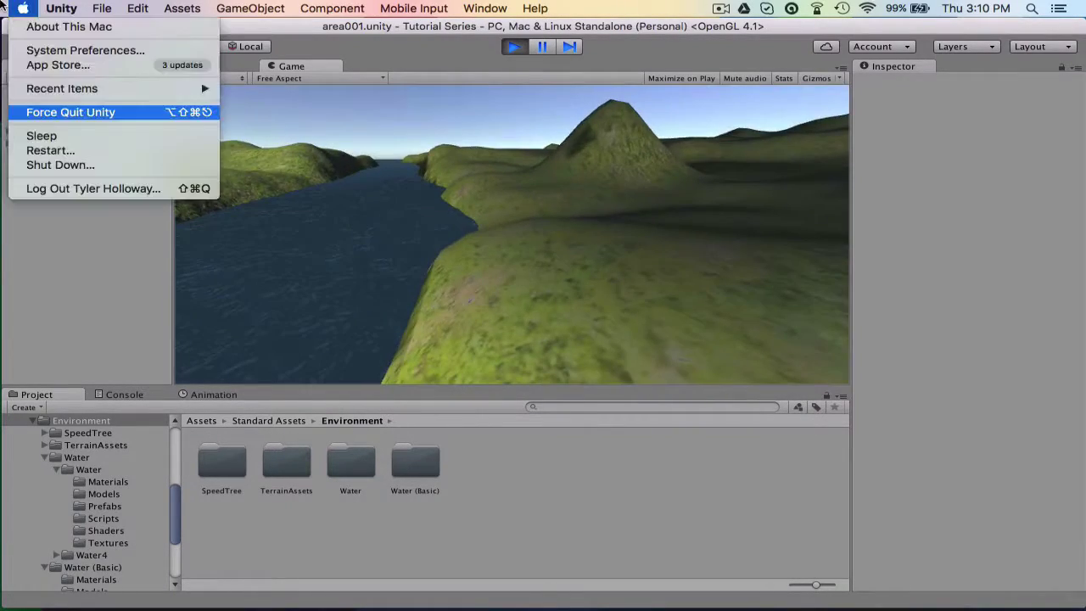
{"action": "key", "text": "Escape"}
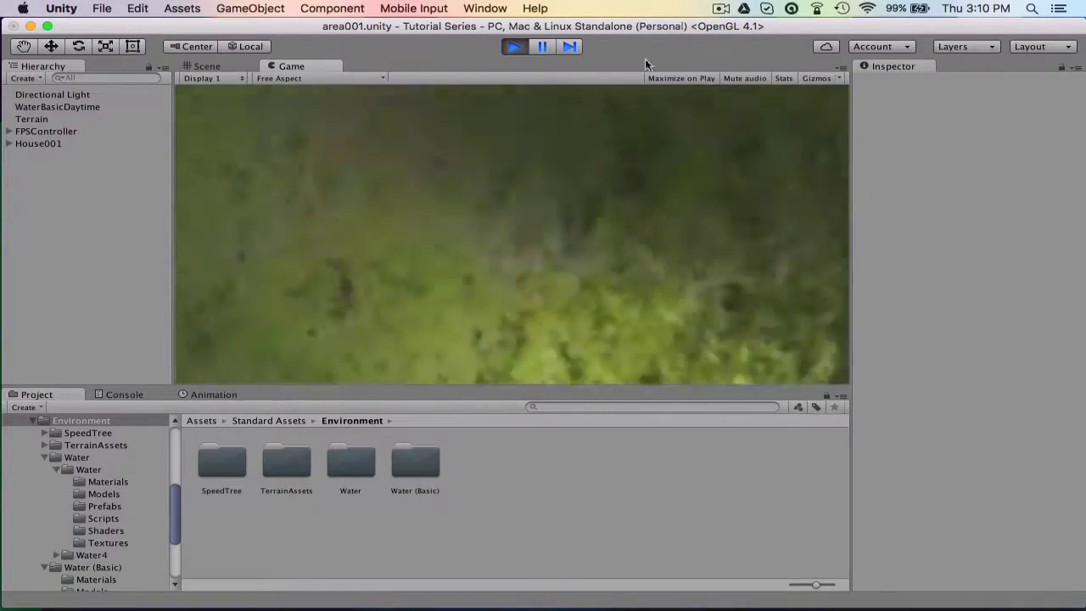
{"action": "left_click", "coordinate": [516, 46]}
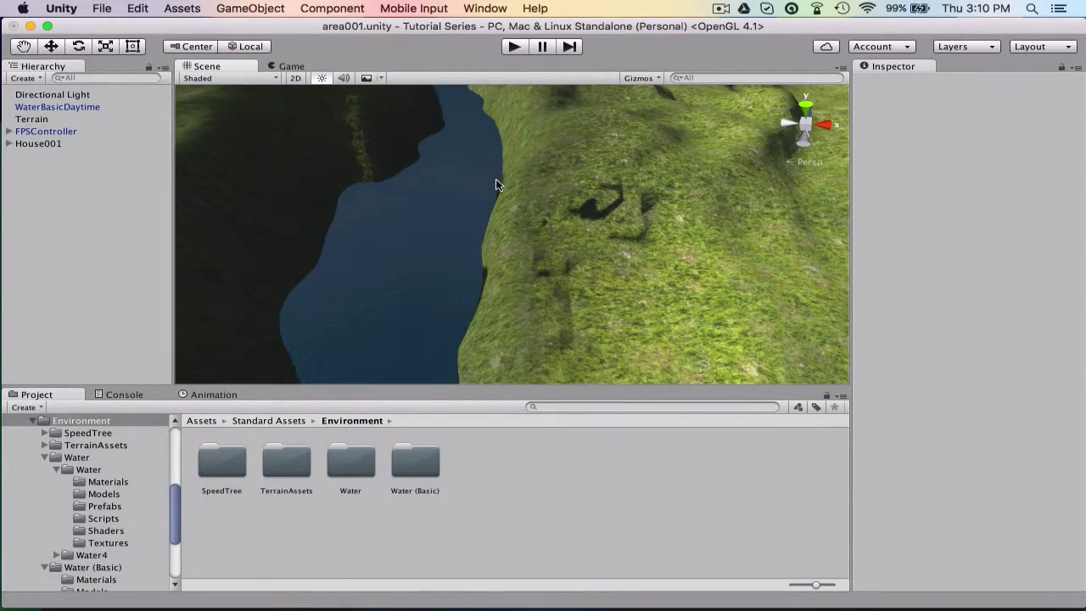
Step: Bring the river bend and its bank into view and open the options for creating an object in the scene hierarchy
{"action": "scroll", "coordinate": [472, 167], "scroll_direction": "down", "scroll_amount": 10}
{"action": "scroll", "coordinate": [473, 166], "scroll_direction": "down", "scroll_amount": 8}
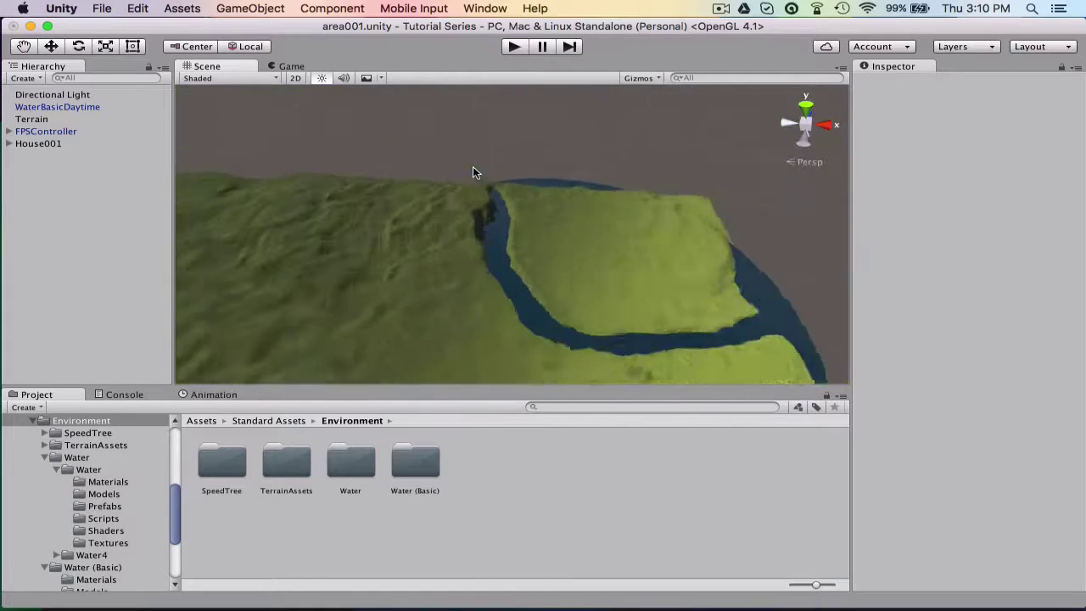
{"action": "left_click", "coordinate": [23, 47]}
{"action": "left_click_drag", "start_coordinate": [440, 224], "coordinate": [501, 170]}
{"action": "scroll", "coordinate": [293, 123], "scroll_direction": "up", "scroll_amount": 6}
{"action": "right_click", "coordinate": [29, 225]}
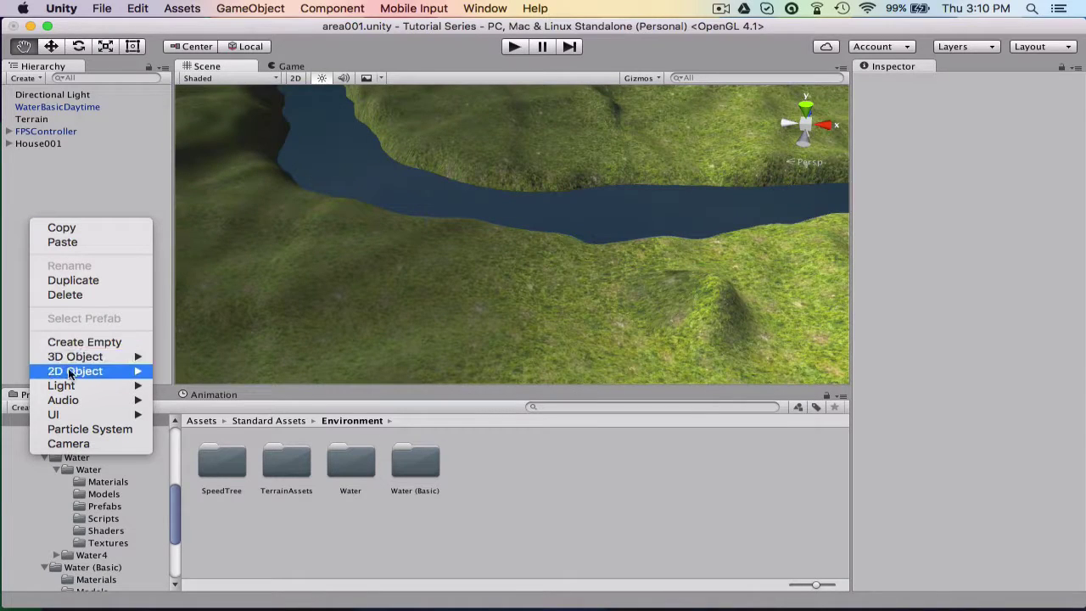